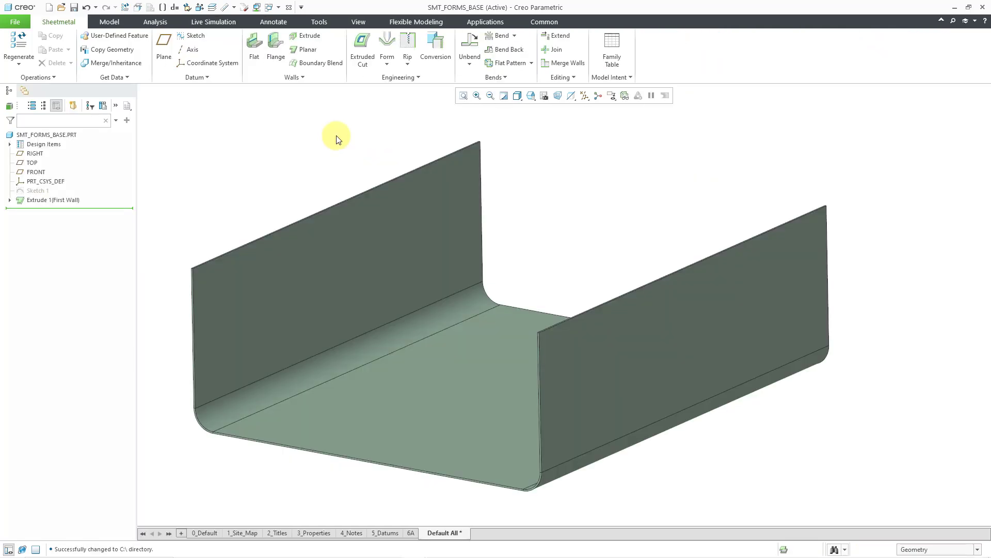
- Start a Punch Form on the channel and browse the Punch Form Library for its source model
{"action": "left_click", "coordinate": [388, 65]}
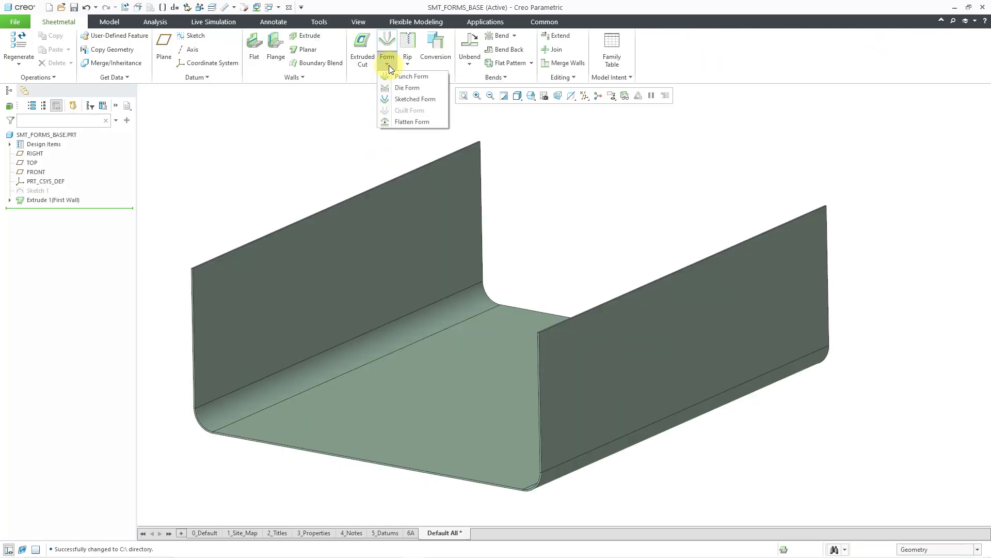
{"action": "left_click", "coordinate": [410, 78]}
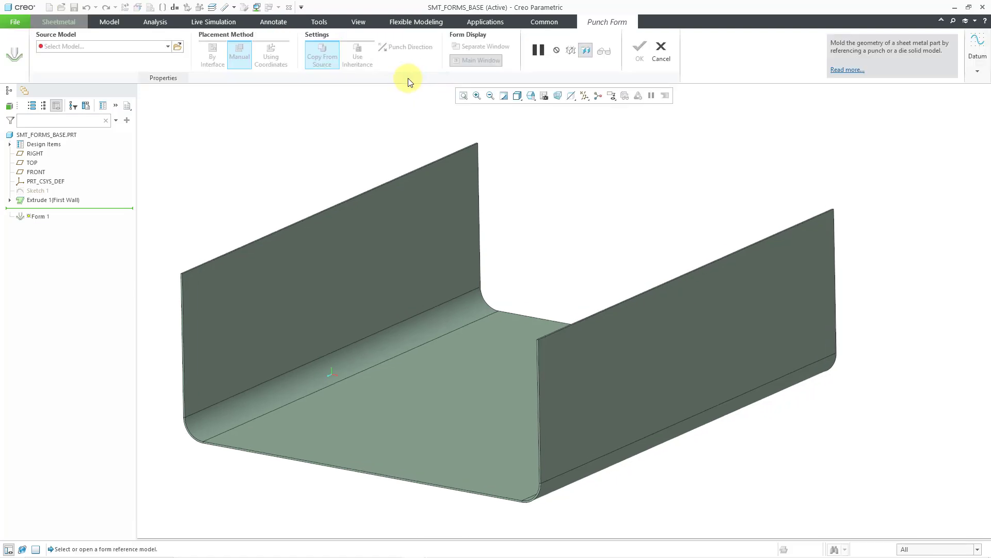
{"action": "left_click", "coordinate": [178, 47]}
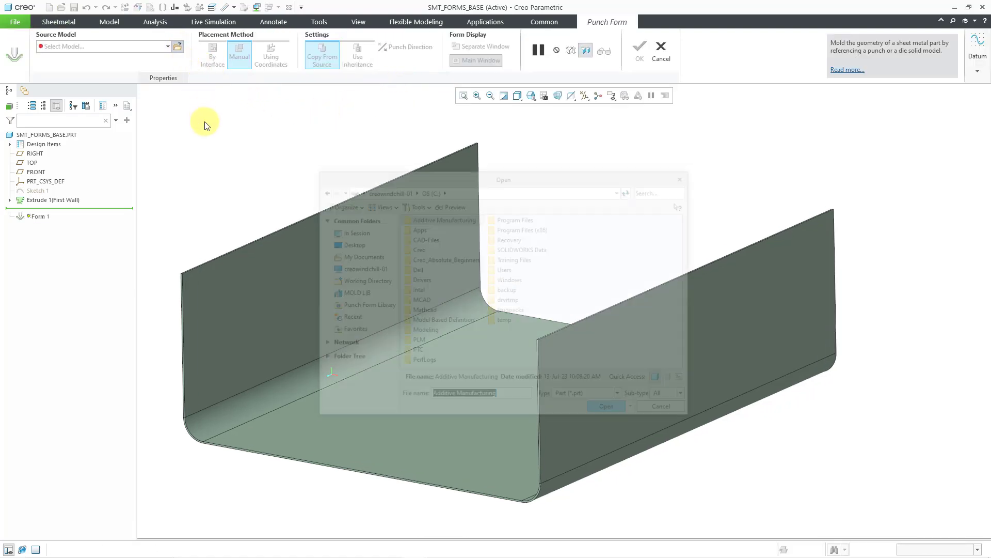
{"action": "left_click", "coordinate": [368, 308]}
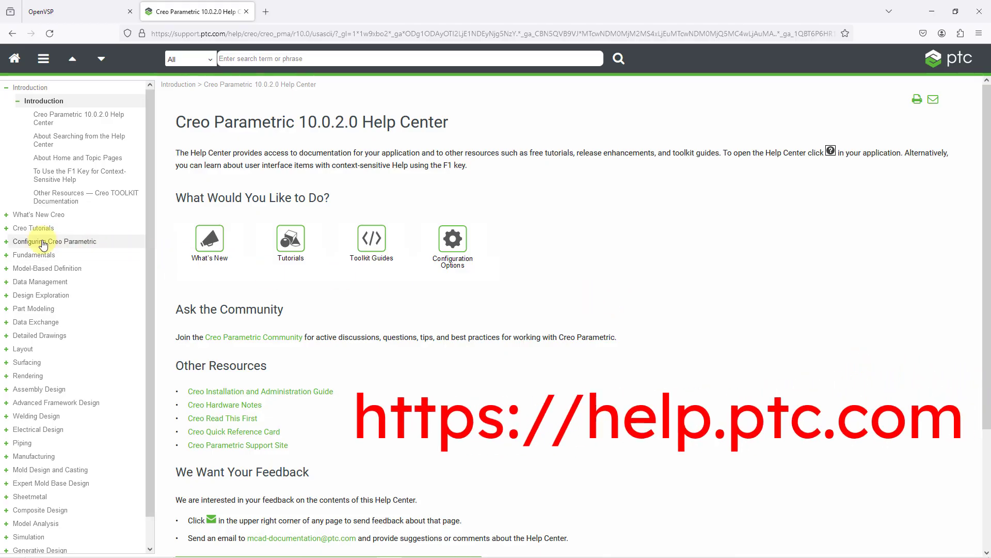
- Open Creo Parametric Multibody Basic Tutorial 3, 'Designing a Cooling Cavity Using a Body'
{"action": "left_click", "coordinate": [12, 231]}
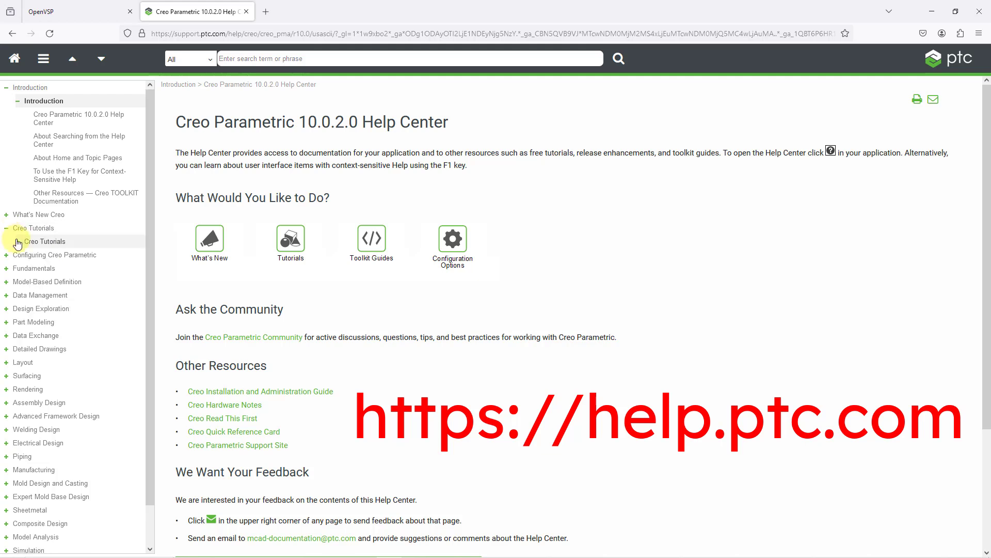
{"action": "left_click", "coordinate": [19, 243]}
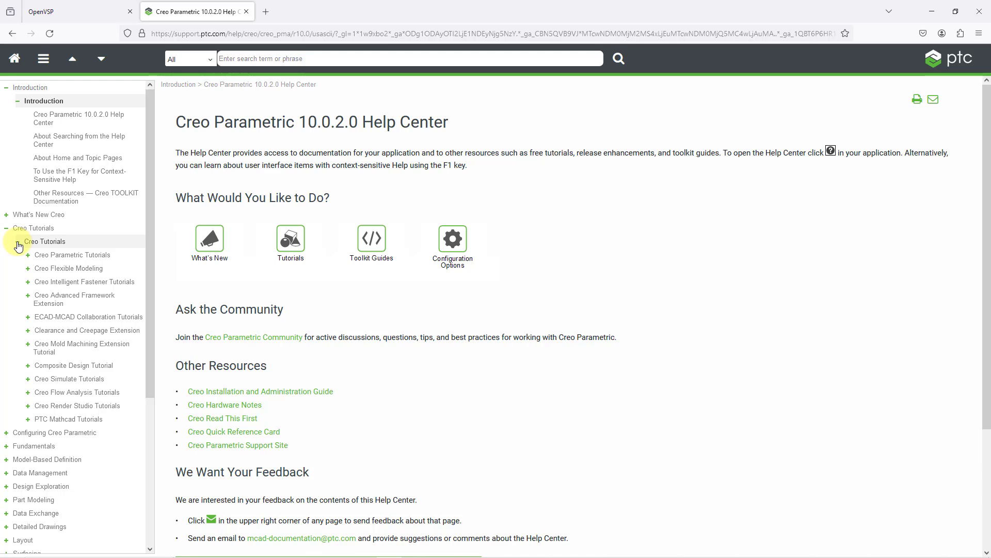
{"action": "left_click", "coordinate": [27, 255]}
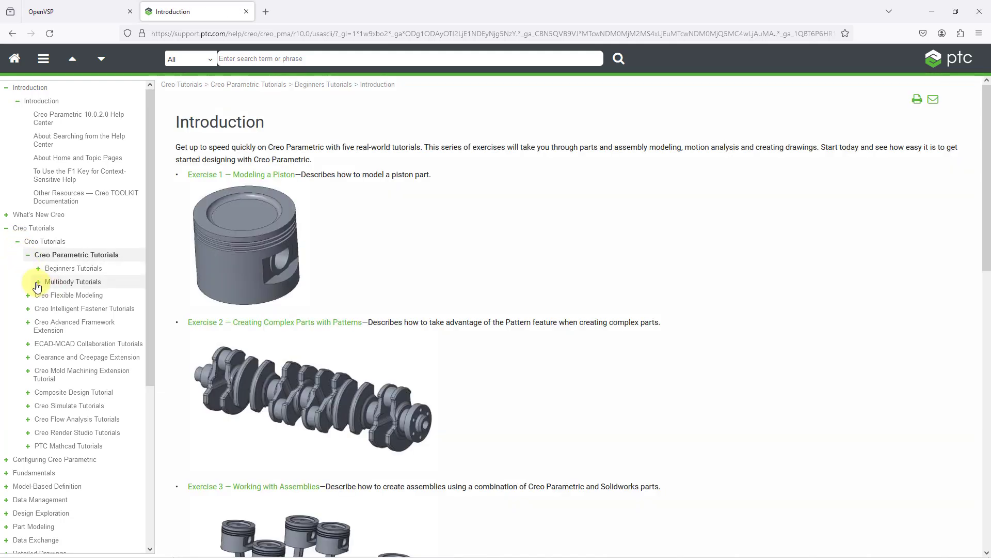
{"action": "left_click", "coordinate": [38, 283]}
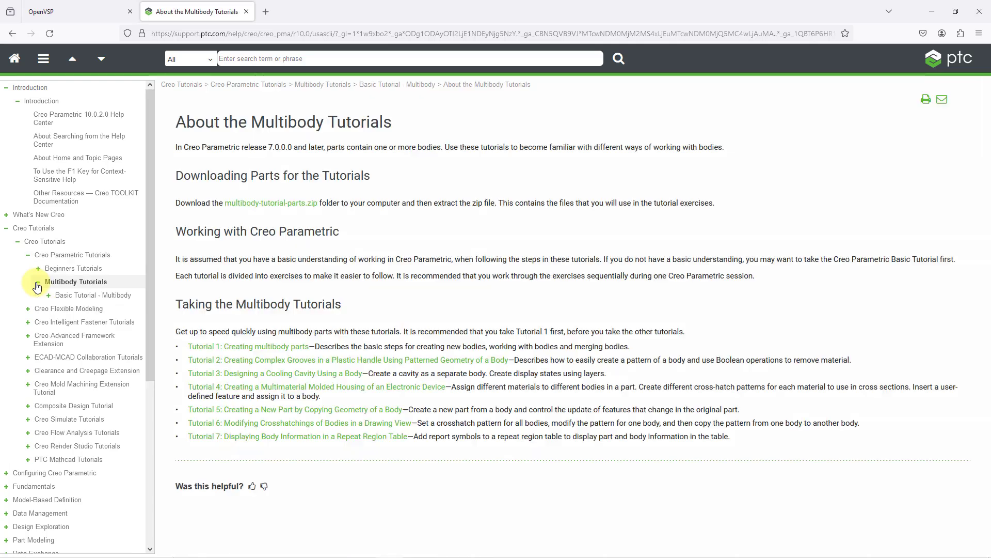
{"action": "left_click", "coordinate": [48, 296]}
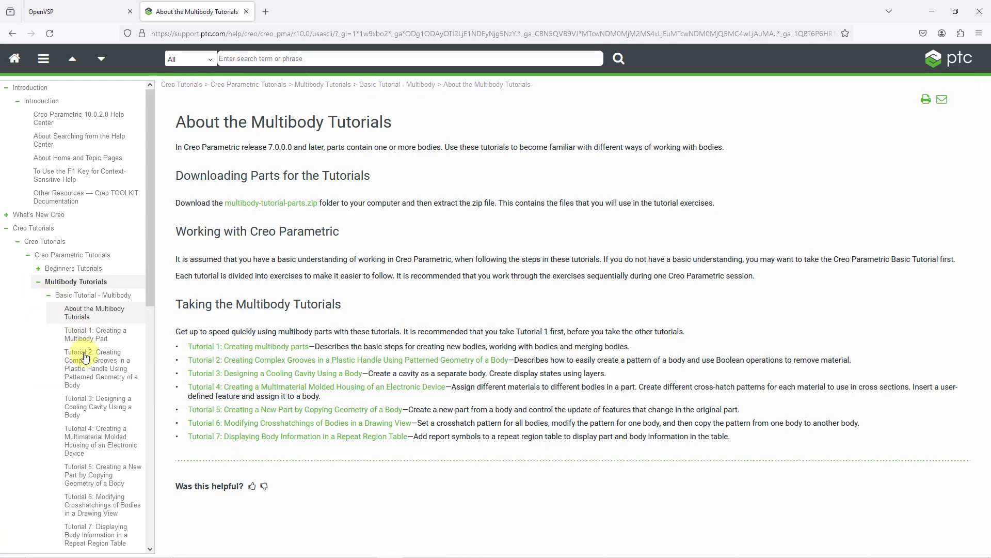
{"action": "left_click", "coordinate": [94, 404]}
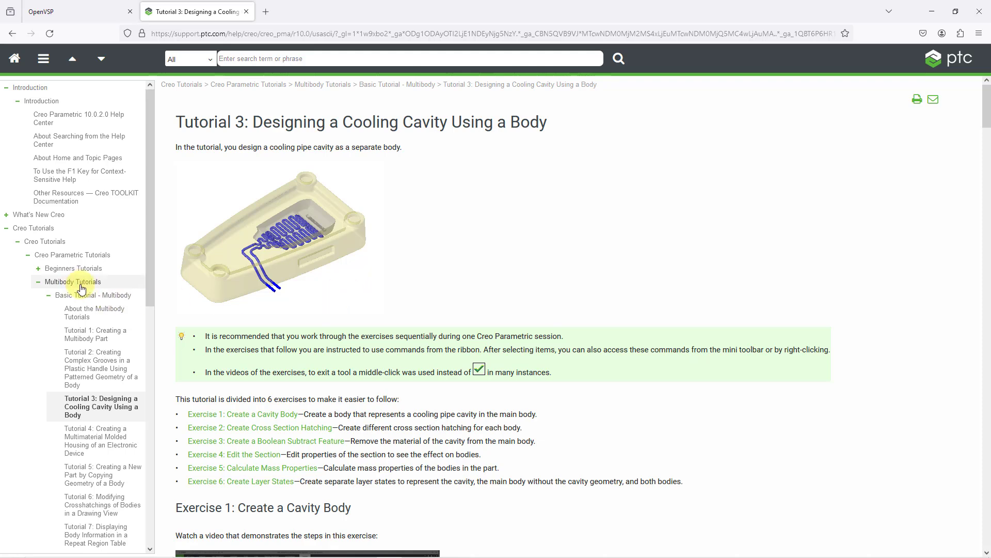
- Open the Beginners Tutorials introduction page and scroll through it
{"action": "left_click", "coordinate": [72, 270]}
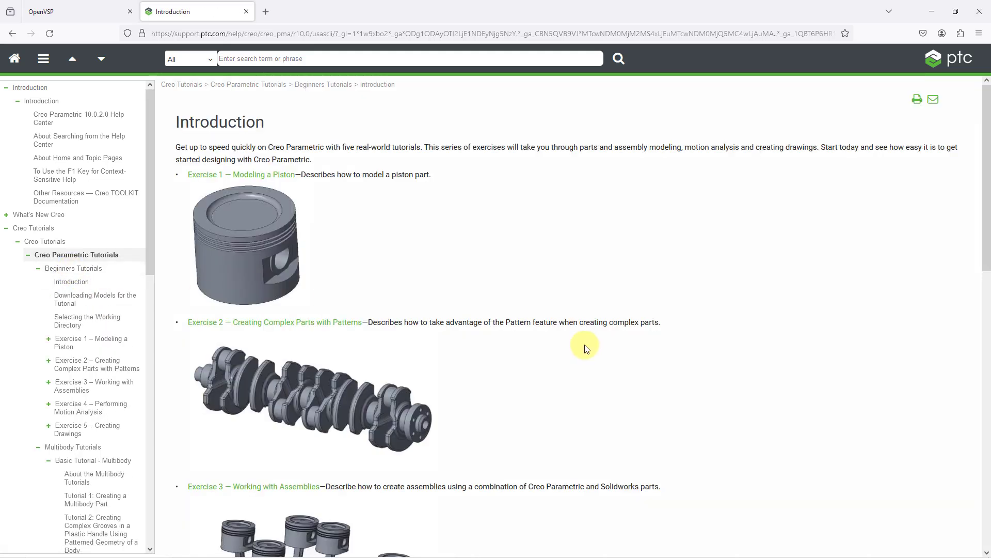
{"action": "scroll", "coordinate": [573, 350], "scroll_direction": "down", "scroll_amount": 1}
{"action": "scroll", "coordinate": [573, 349], "scroll_direction": "down", "scroll_amount": 5}
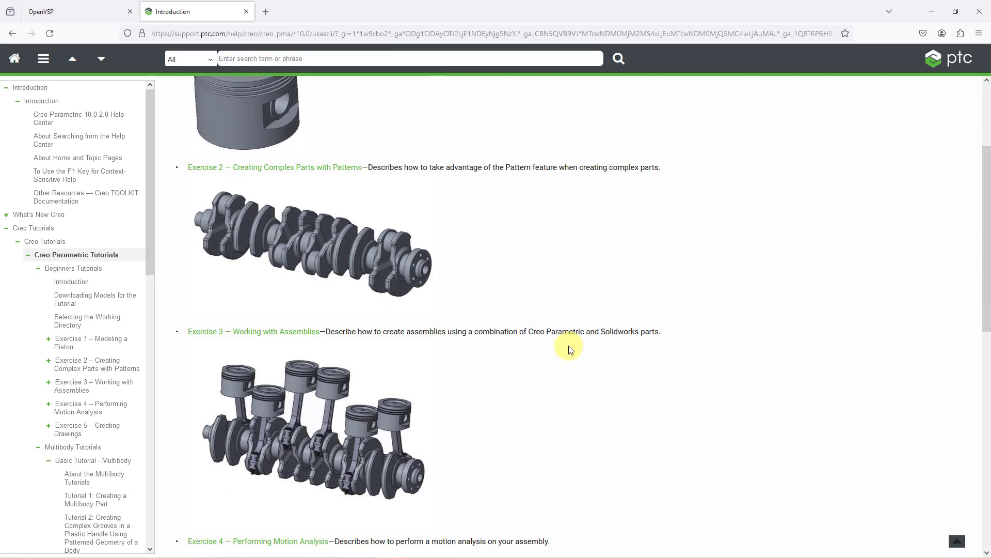
{"action": "scroll", "coordinate": [566, 348], "scroll_direction": "down", "scroll_amount": 7}
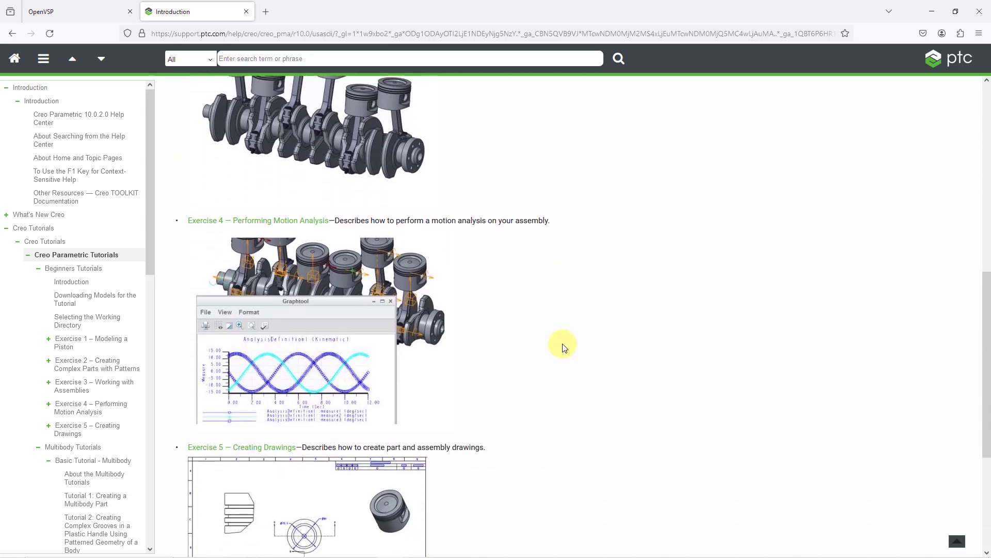
{"action": "scroll", "coordinate": [556, 346], "scroll_direction": "down", "scroll_amount": 1}
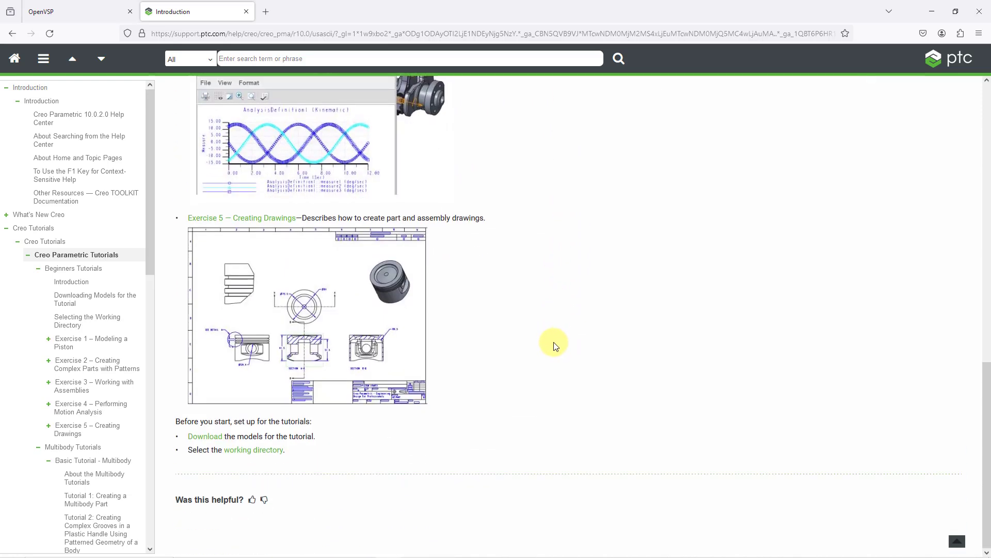
{"action": "scroll", "coordinate": [551, 343], "scroll_direction": "up", "scroll_amount": 9}
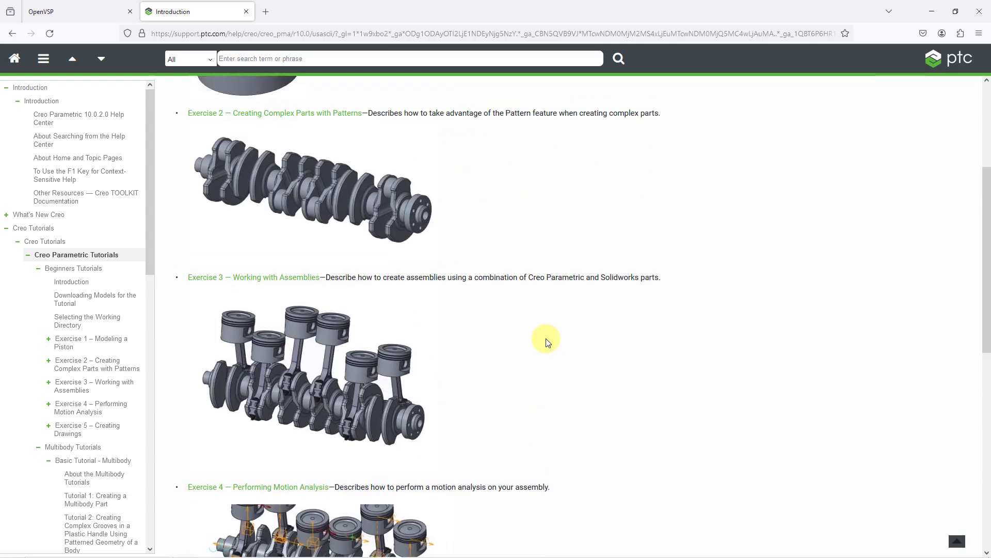
{"action": "scroll", "coordinate": [547, 341], "scroll_direction": "up", "scroll_amount": 1}
{"action": "scroll", "coordinate": [29, 339], "scroll_direction": "down", "scroll_amount": 2}
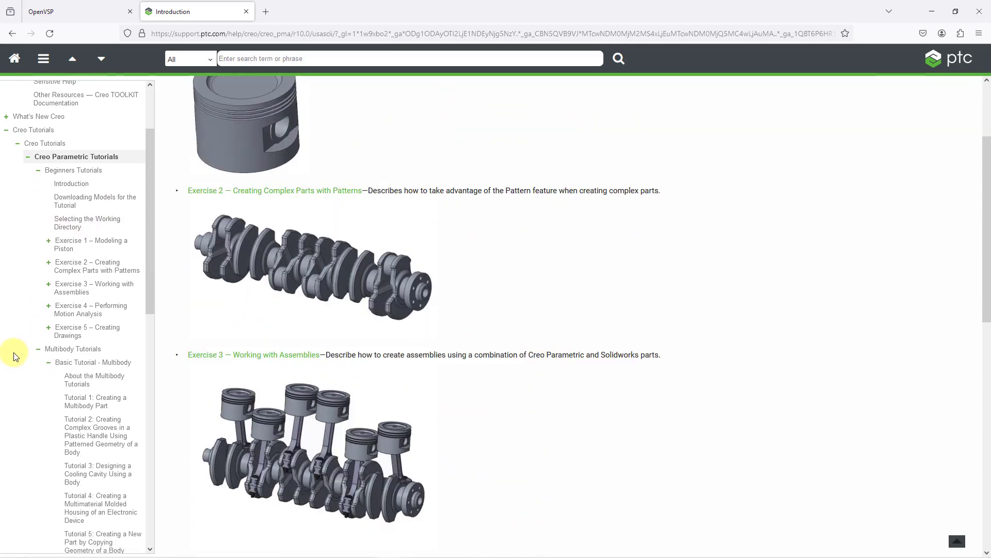
{"action": "scroll", "coordinate": [14, 357], "scroll_direction": "down", "scroll_amount": 5}
- Open the Flexible Modeling beginner exercises Working with Rounds and Chamfers, then Moving Geometry
{"action": "left_click", "coordinate": [50, 387]}
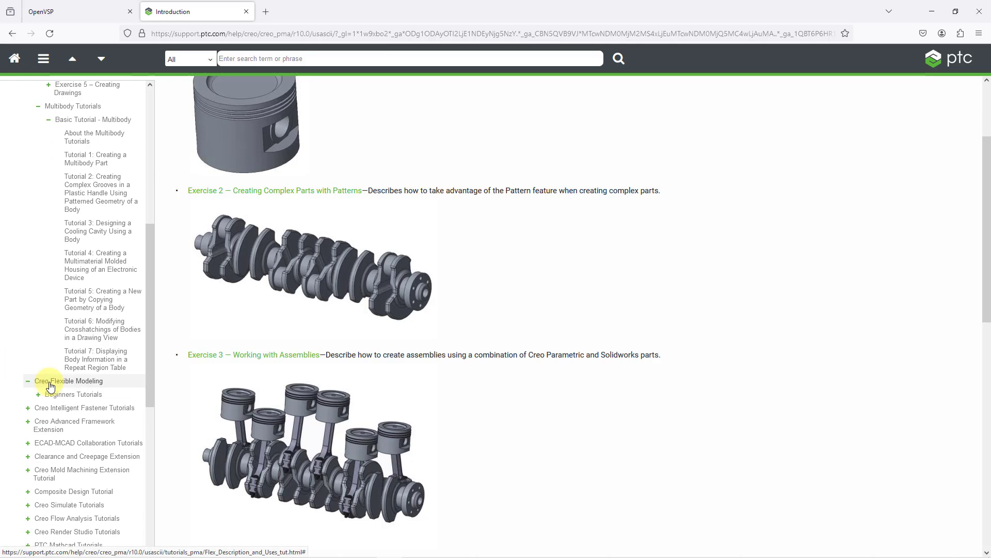
{"action": "left_click", "coordinate": [60, 397]}
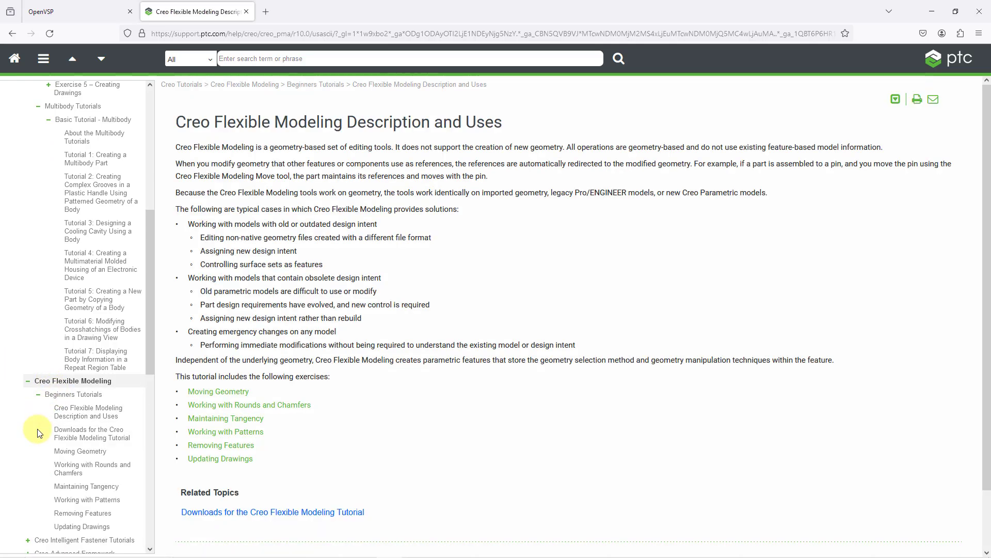
{"action": "left_click", "coordinate": [62, 474]}
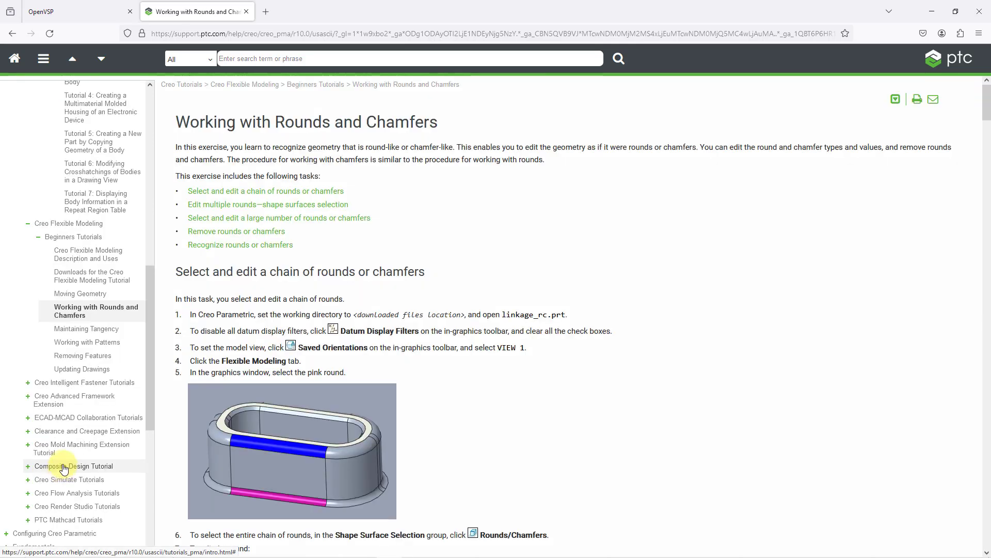
{"action": "left_click", "coordinate": [77, 293]}
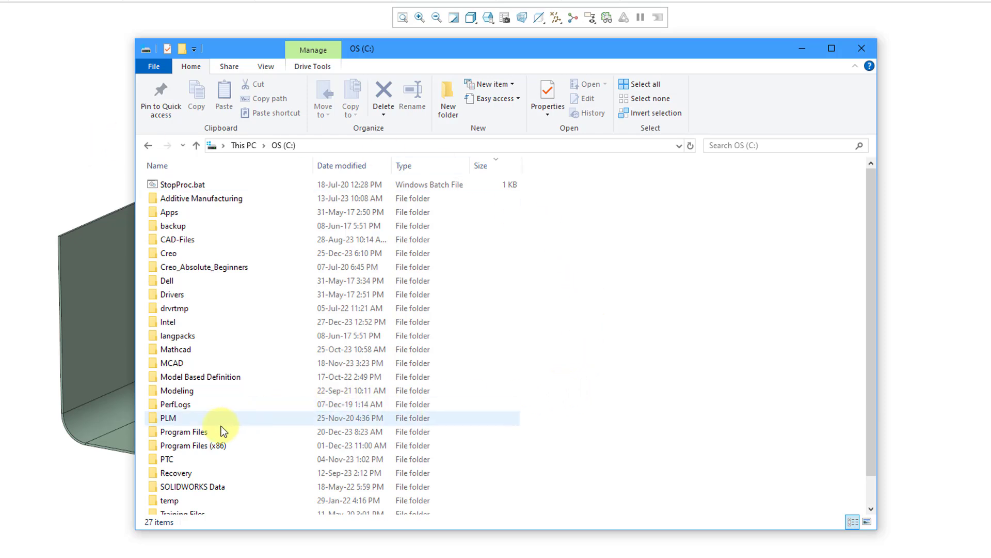
- Browse Program Files > PTC > Creo 10.0.2.0 > Common Files > demos > demo > mdx in File Explorer
{"action": "left_click", "coordinate": [203, 435]}
{"action": "double_click", "coordinate": [202, 432]}
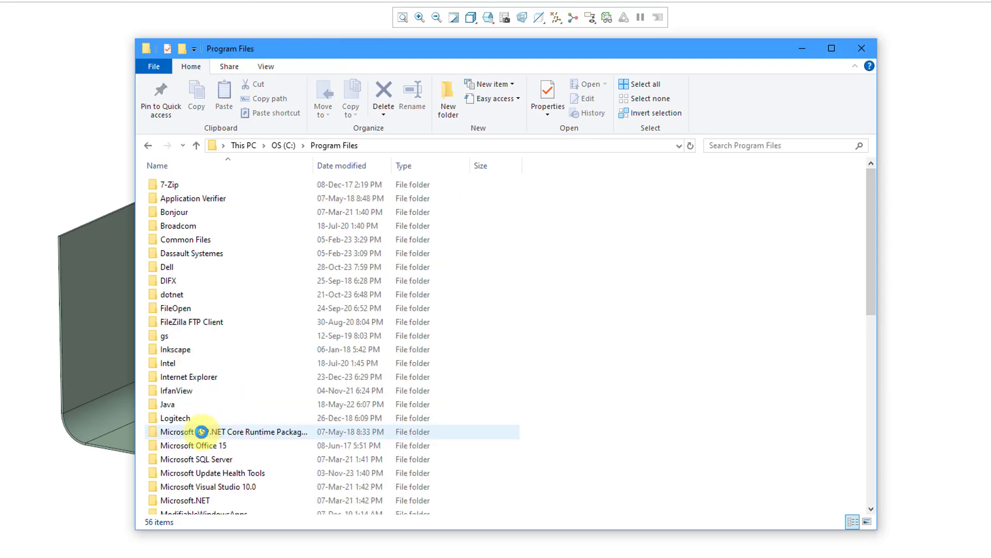
{"action": "scroll", "coordinate": [310, 347], "scroll_direction": "down", "scroll_amount": 7}
{"action": "double_click", "coordinate": [165, 386]}
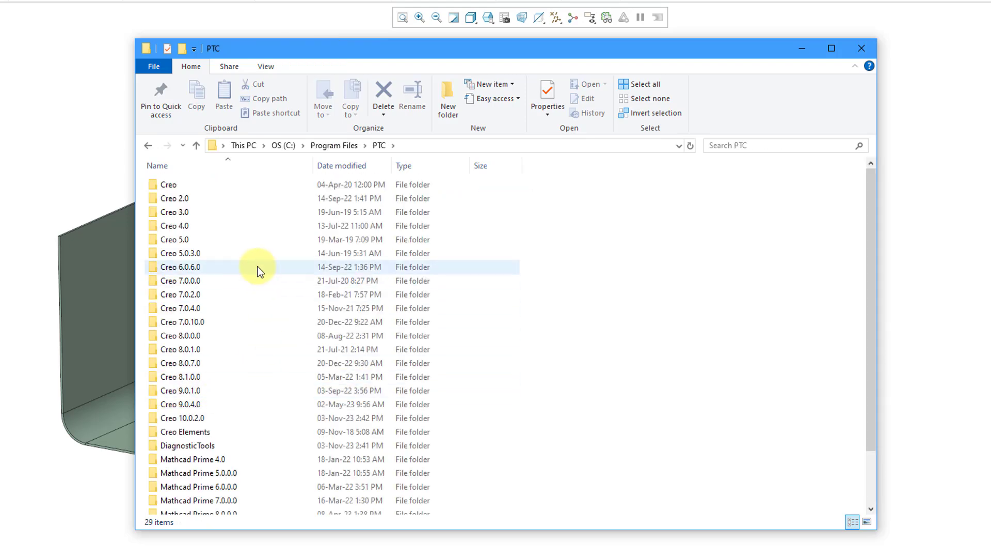
{"action": "double_click", "coordinate": [202, 419]}
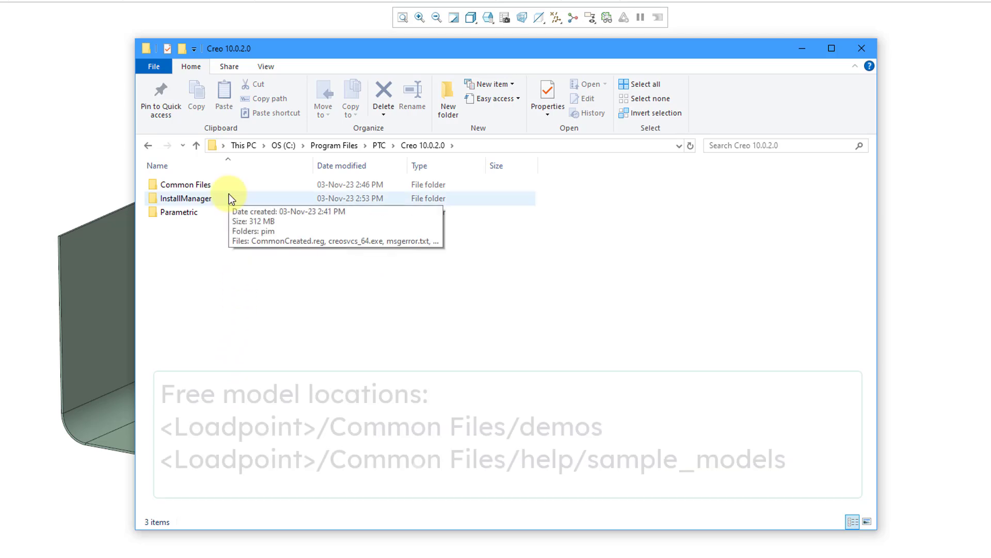
{"action": "double_click", "coordinate": [207, 187]}
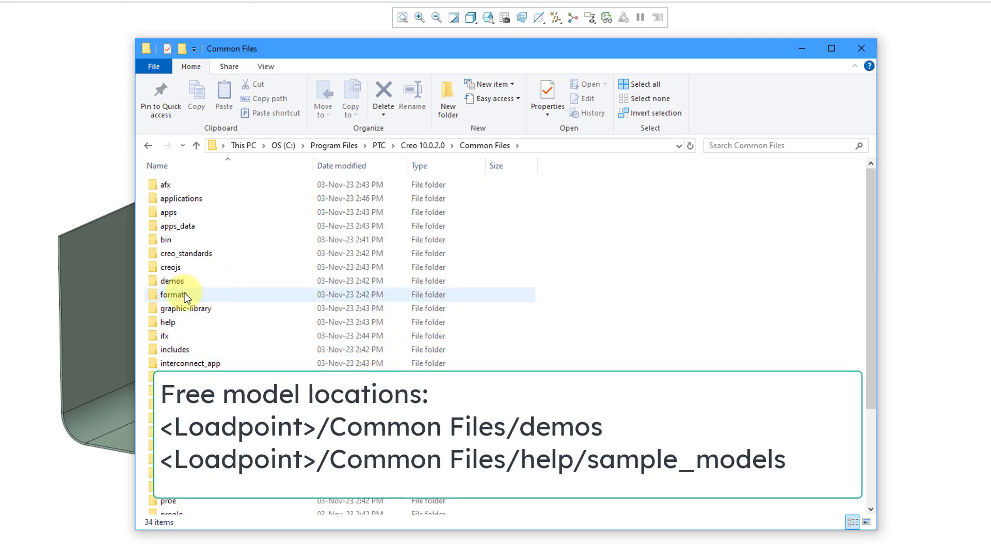
{"action": "double_click", "coordinate": [178, 282]}
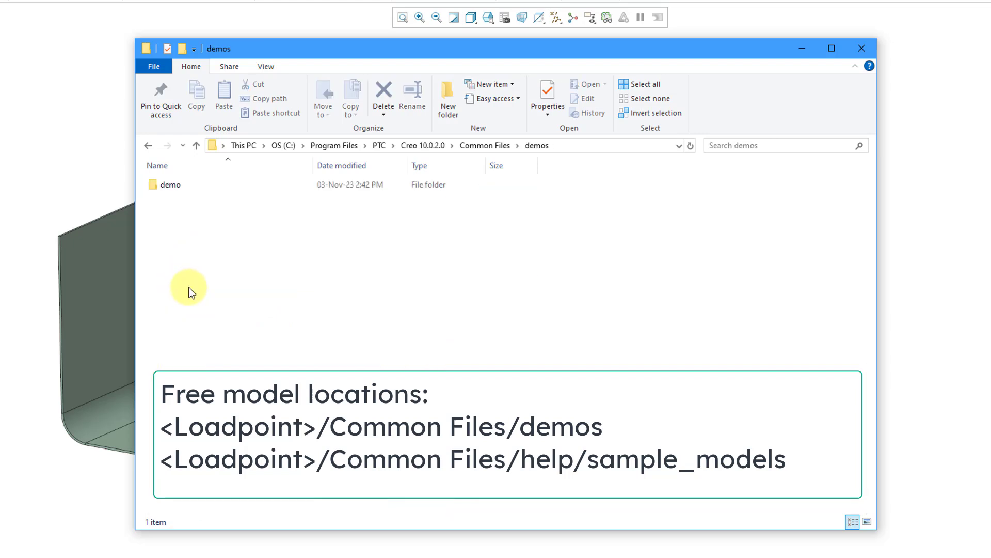
{"action": "left_click", "coordinate": [173, 183]}
{"action": "double_click", "coordinate": [171, 184]}
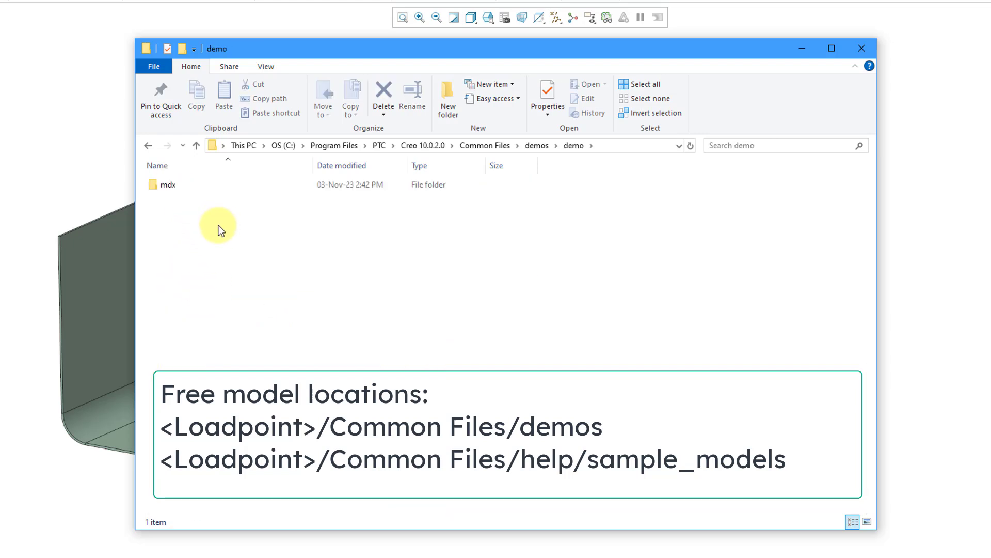
{"action": "double_click", "coordinate": [172, 190]}
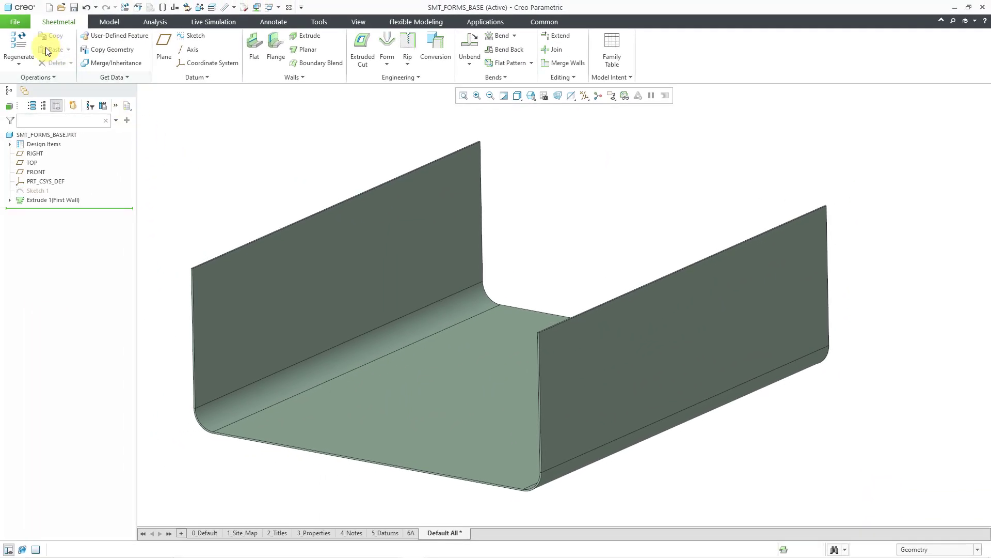
- Set the working directory to Creo 10.0.2.0's Common Files\demos\demo\mdx and show it in File Open
{"action": "left_click", "coordinate": [16, 22]}
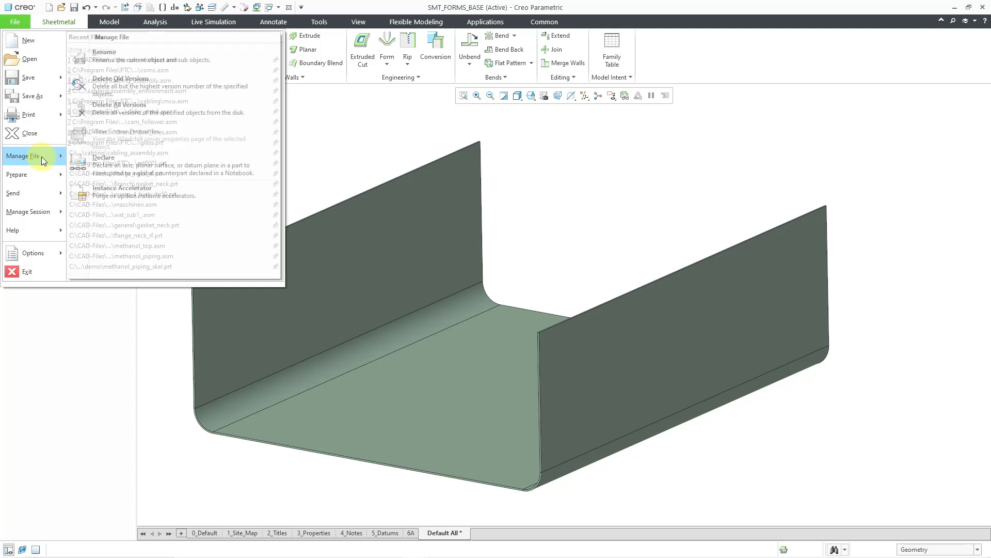
{"action": "mouse_move", "coordinate": [42, 211]}
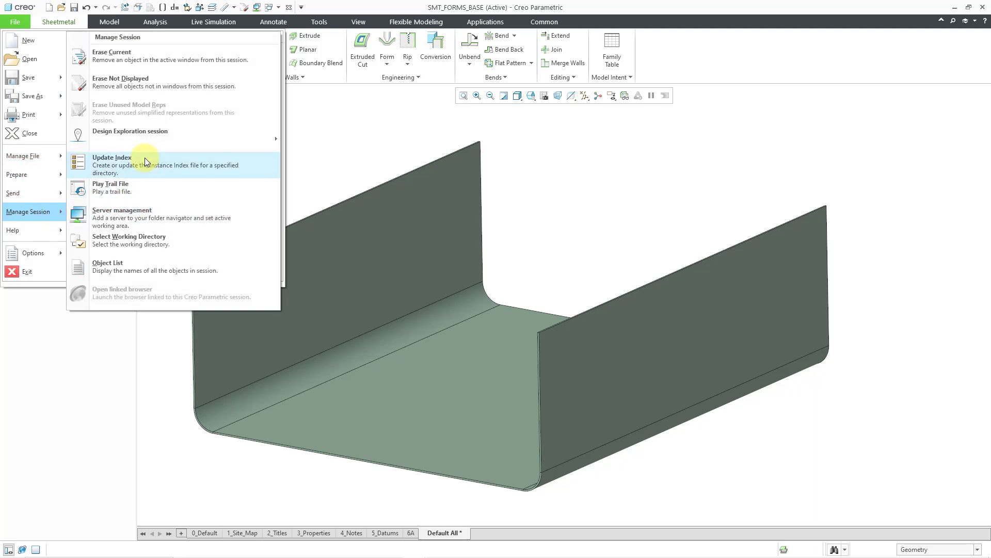
{"action": "left_click", "coordinate": [147, 242]}
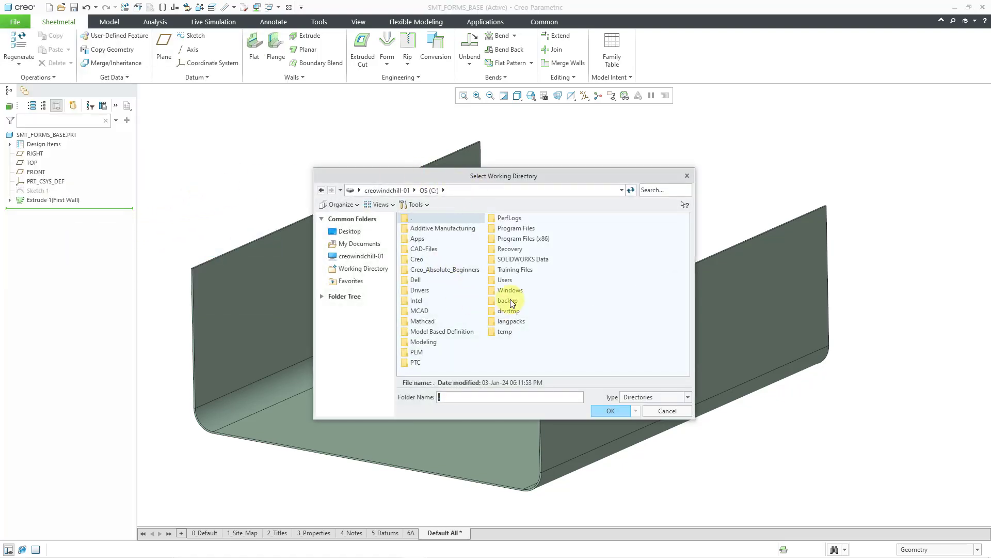
{"action": "double_click", "coordinate": [516, 228]}
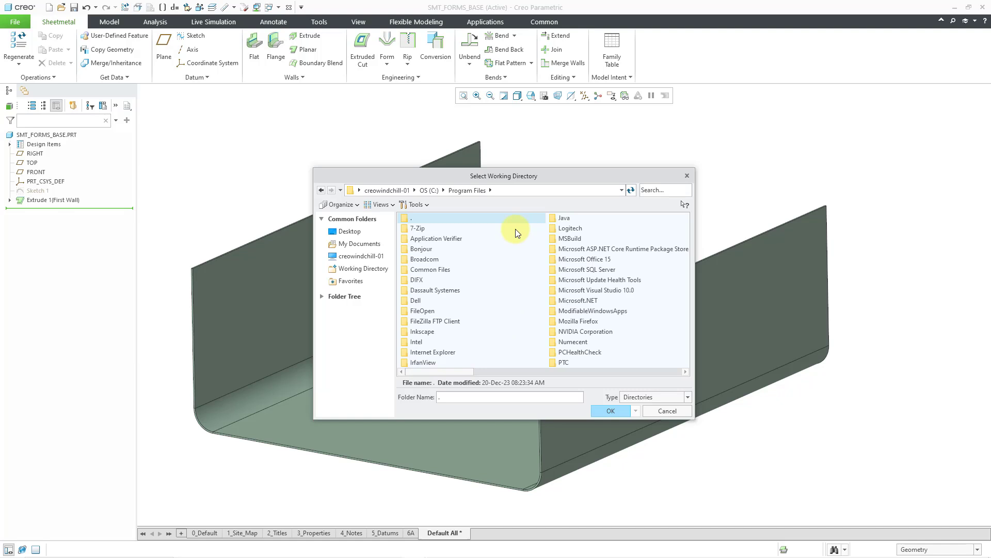
{"action": "double_click", "coordinate": [562, 362]}
{"action": "double_click", "coordinate": [439, 241]}
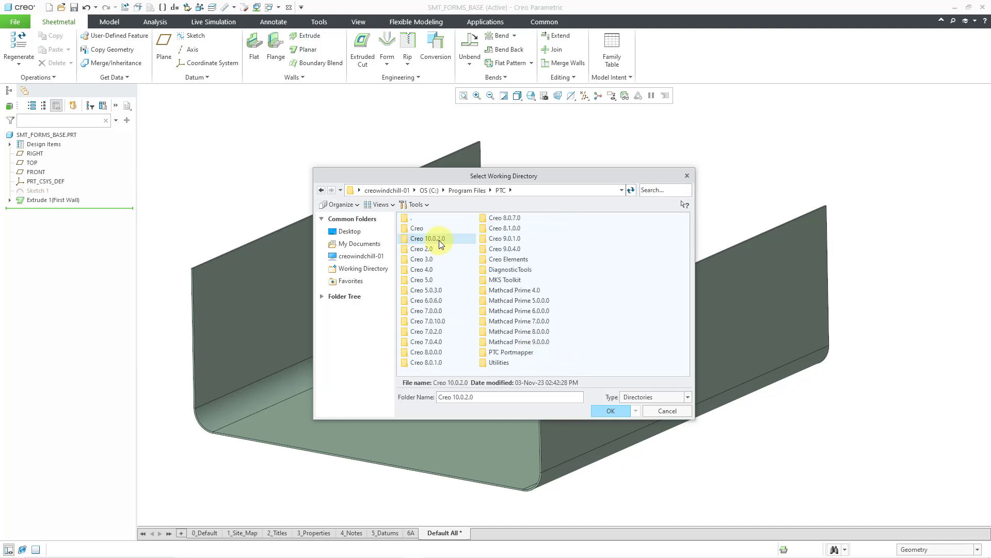
{"action": "double_click", "coordinate": [435, 227]}
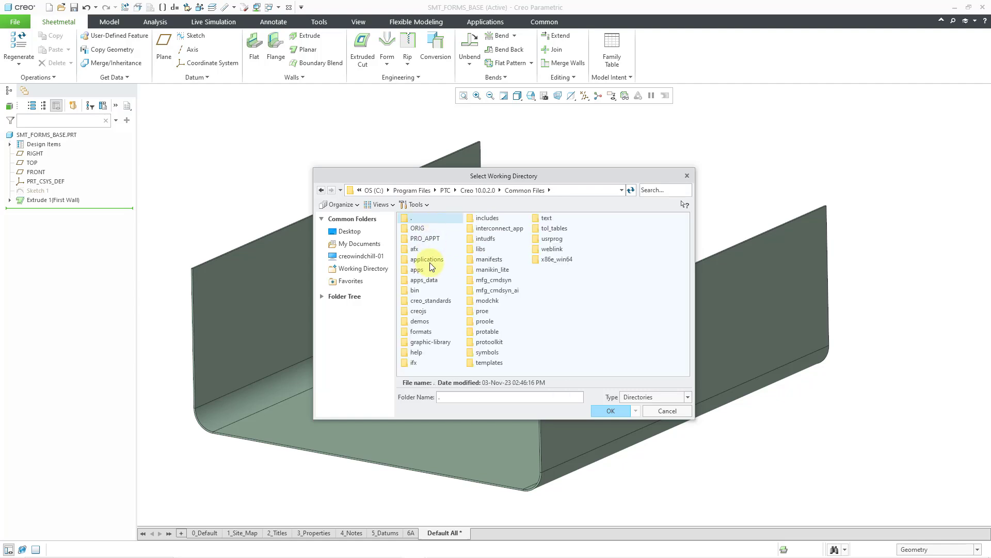
{"action": "double_click", "coordinate": [425, 320]}
{"action": "left_click", "coordinate": [417, 231]}
{"action": "double_click", "coordinate": [416, 231]}
{"action": "double_click", "coordinate": [419, 228]}
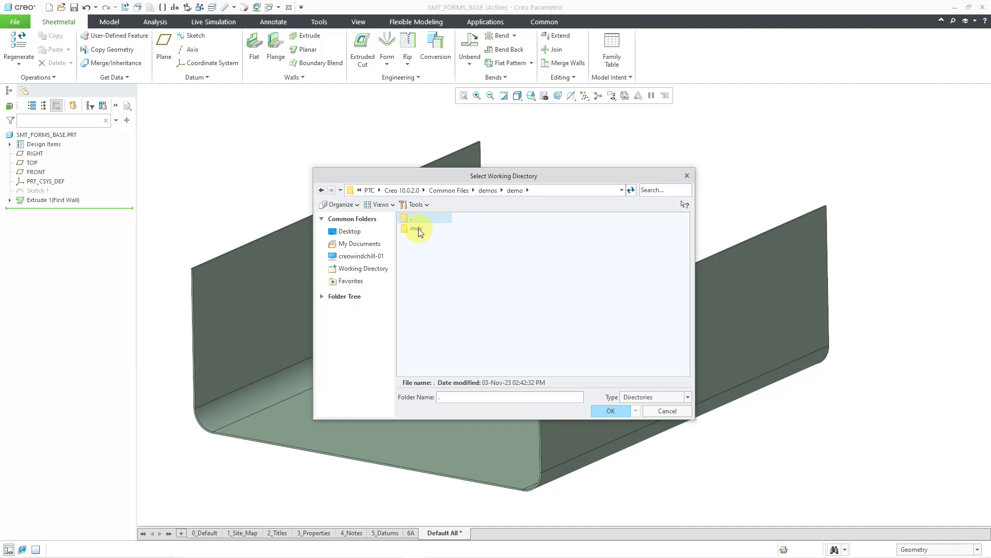
{"action": "left_click", "coordinate": [611, 410]}
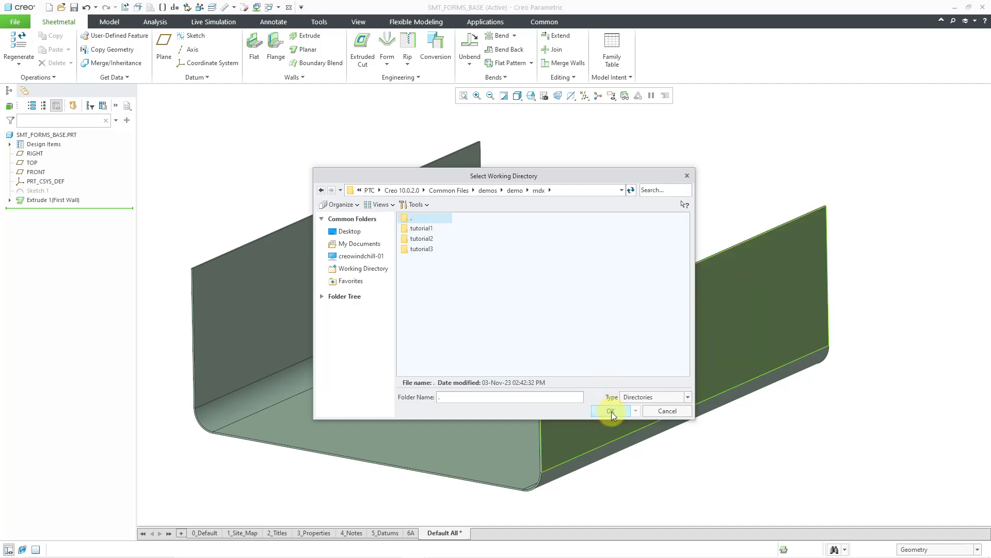
{"action": "left_click", "coordinate": [65, 9]}
- Open tutorial1's slider_crank.asm, switch to the Mechanism application, and expand its MOTORS list
{"action": "double_click", "coordinate": [426, 218]}
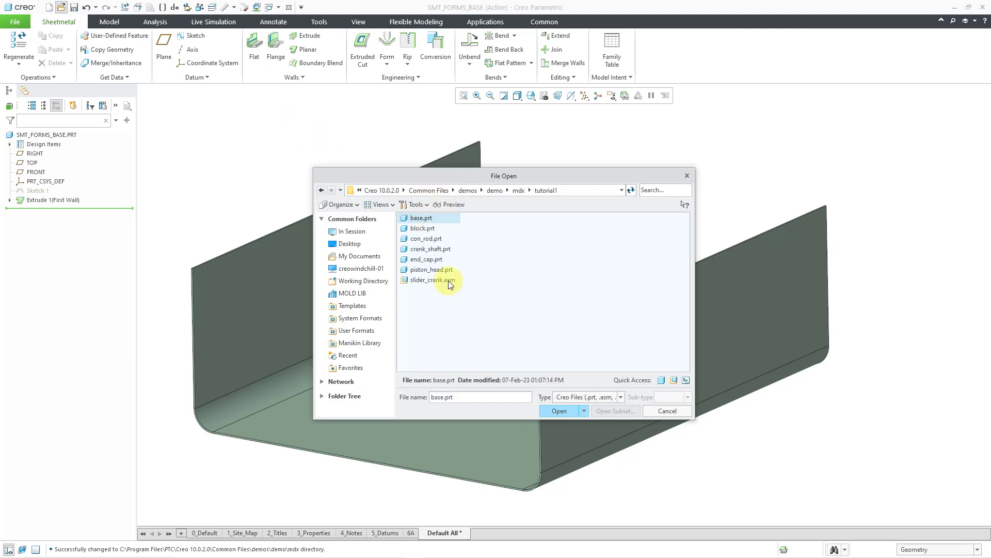
{"action": "double_click", "coordinate": [441, 281]}
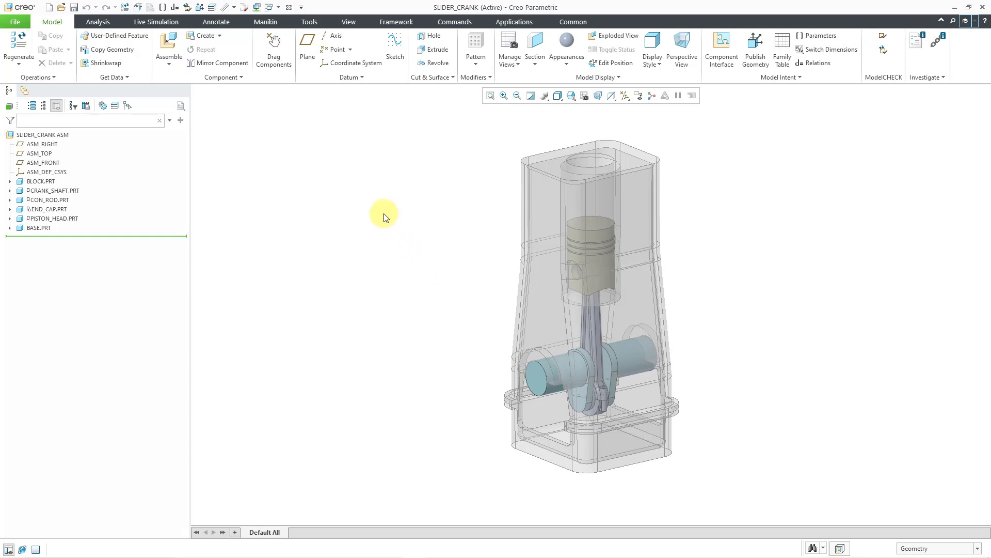
{"action": "left_click", "coordinate": [503, 20]}
{"action": "left_click", "coordinate": [227, 43]}
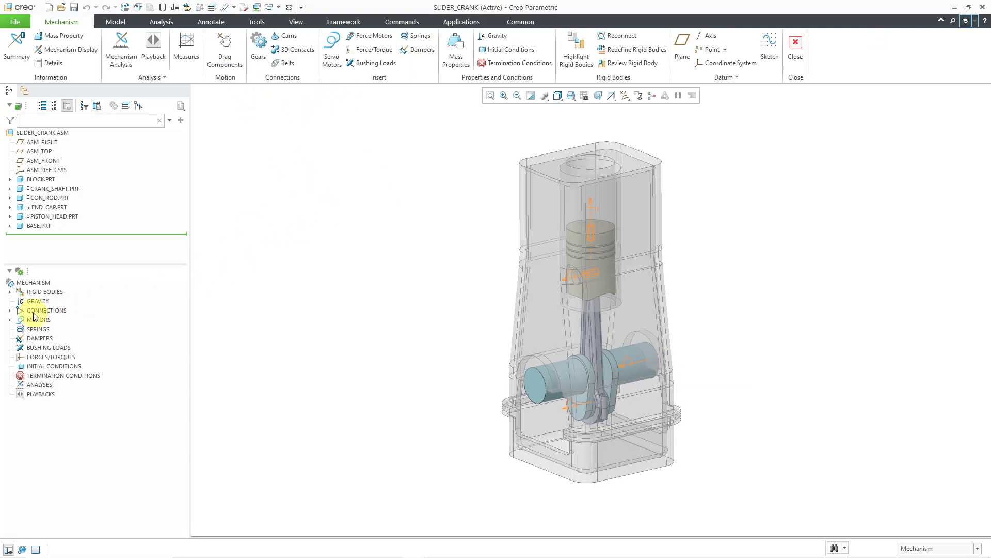
{"action": "left_click", "coordinate": [10, 320]}
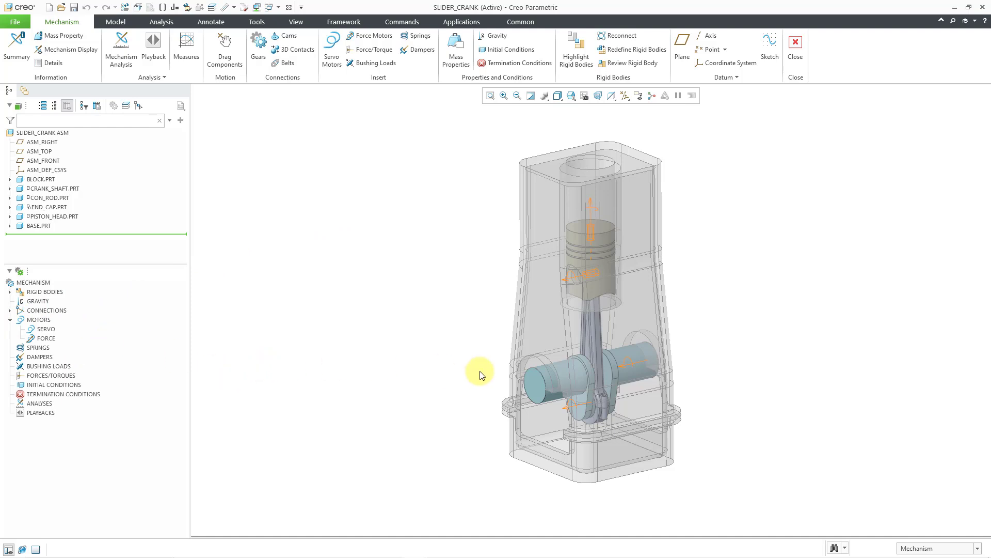
- Add servo Motor 1 on the crankshaft joint, driving angular velocity at a constant 180 deg/sec
{"action": "left_click", "coordinate": [635, 365]}
{"action": "left_click", "coordinate": [653, 314]}
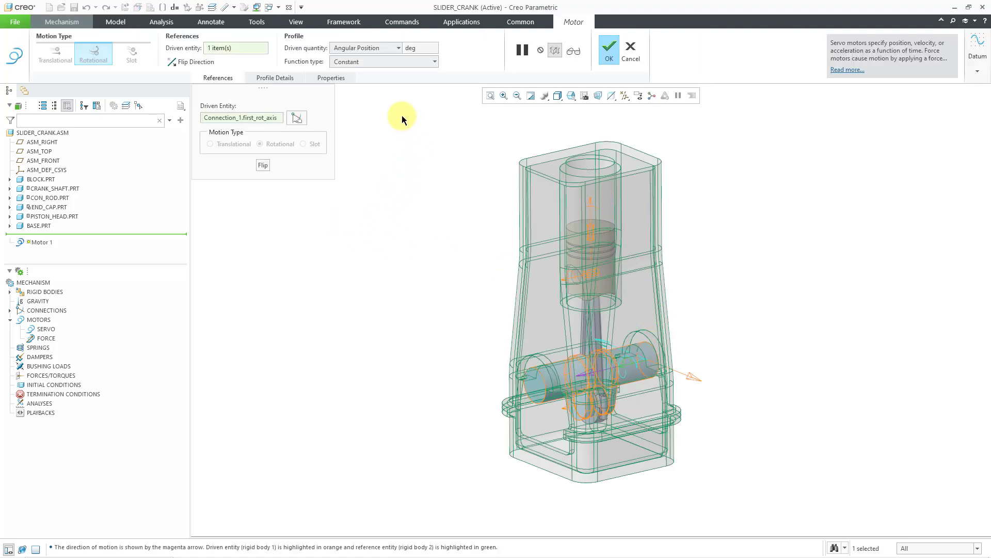
{"action": "left_click", "coordinate": [353, 48]}
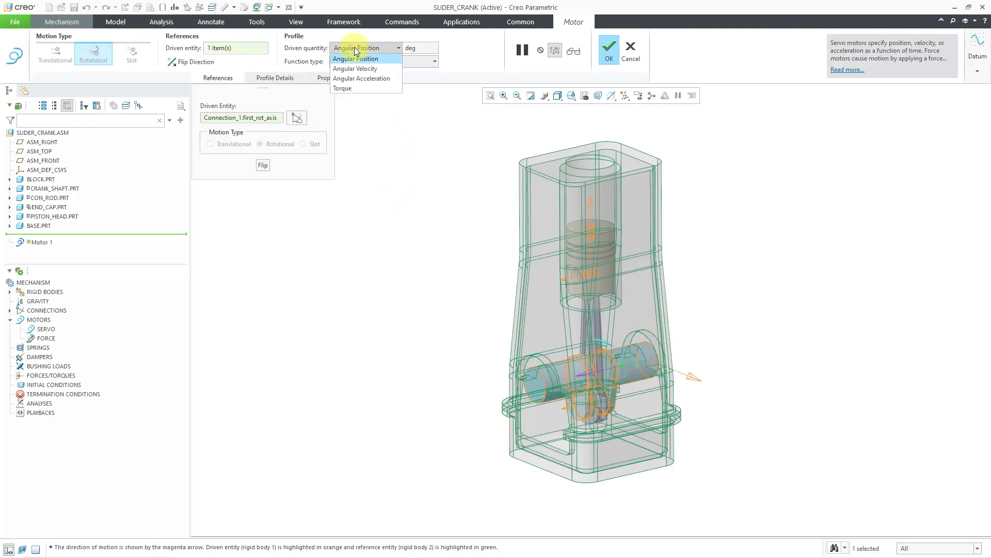
{"action": "left_click", "coordinate": [361, 68]}
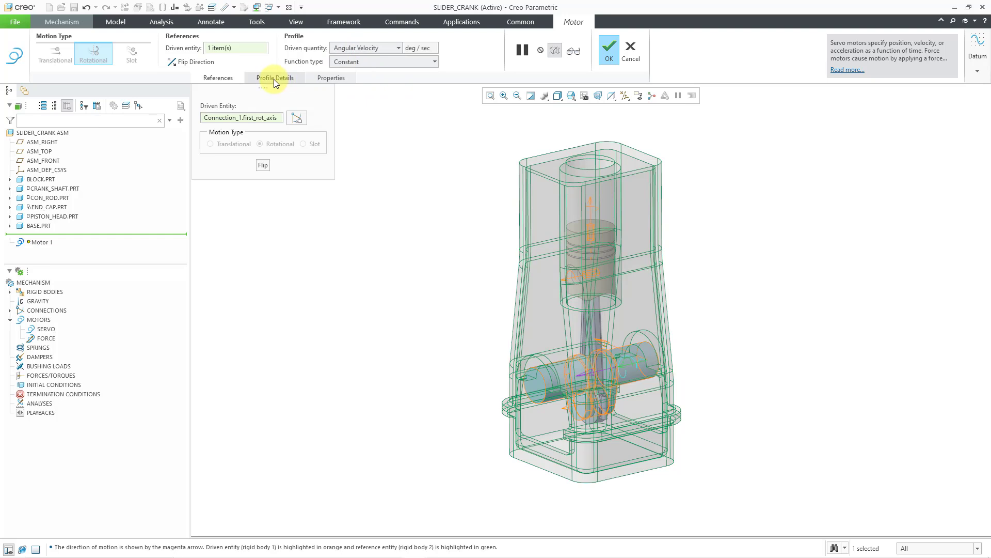
{"action": "left_click", "coordinate": [274, 79]}
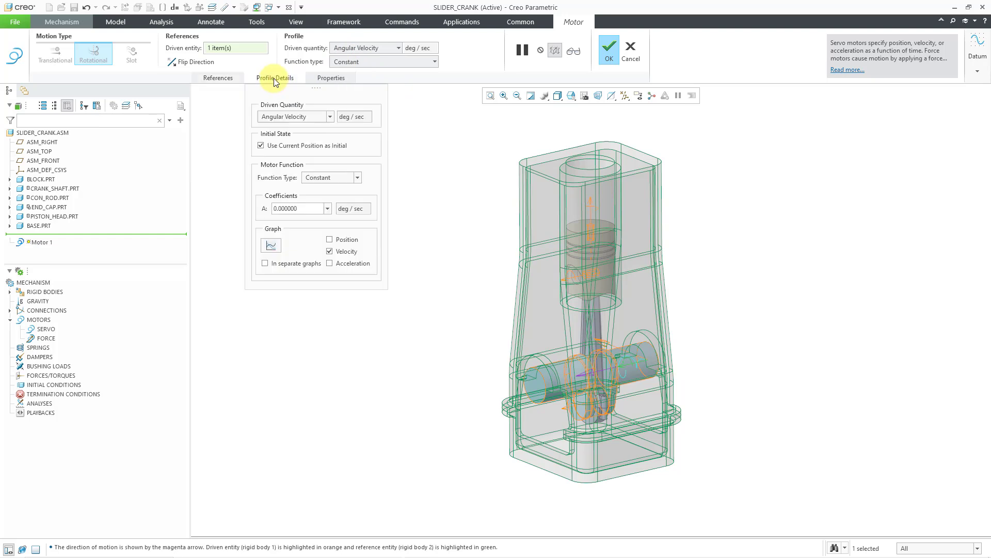
{"action": "double_click", "coordinate": [301, 207]}
{"action": "type", "text": "180"}
{"action": "key", "text": "Return"}
{"action": "left_click", "coordinate": [608, 50]}
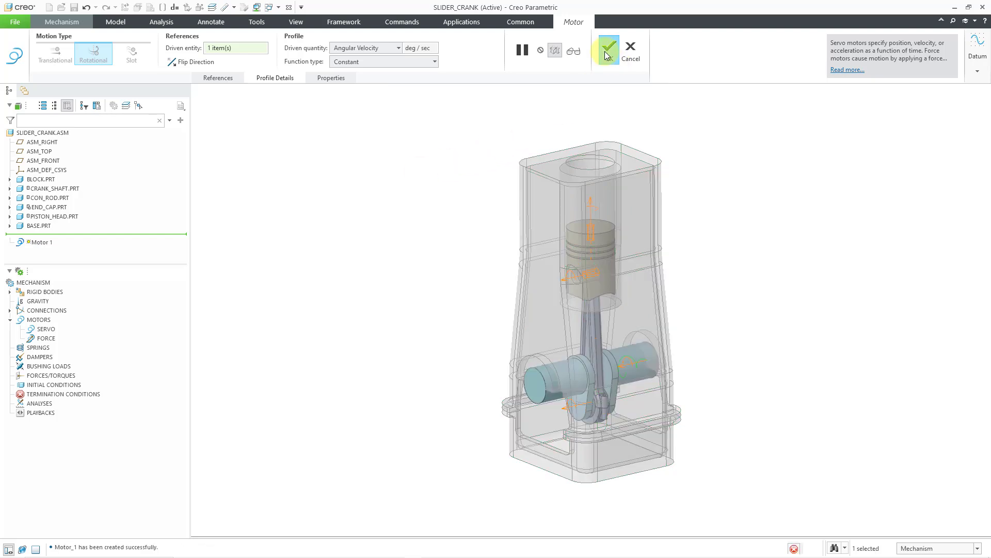
{"action": "left_click", "coordinate": [38, 404]}
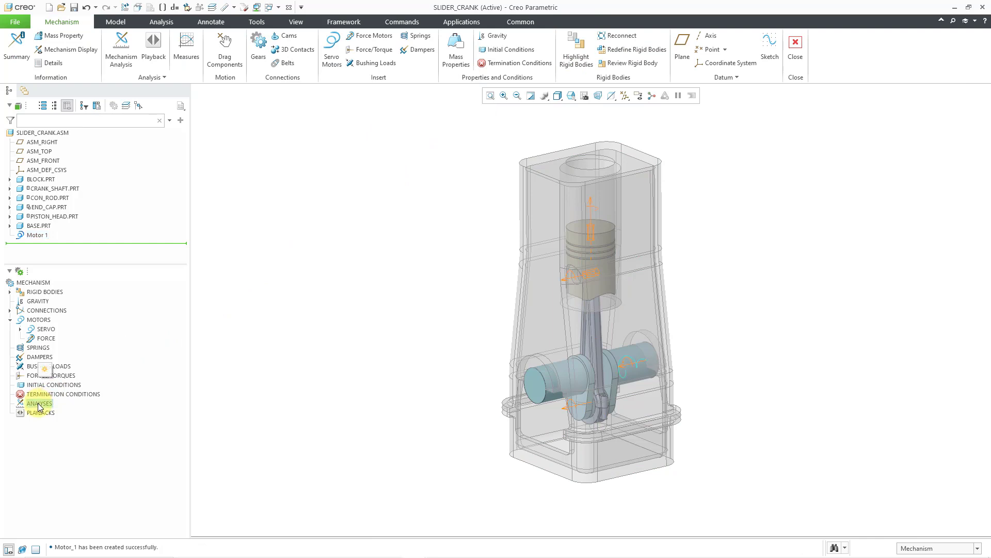
- Define a new Kinematic analysis at 50 frames per second starting from the 180_Degrees snapshot
{"action": "right_click", "coordinate": [48, 373]}
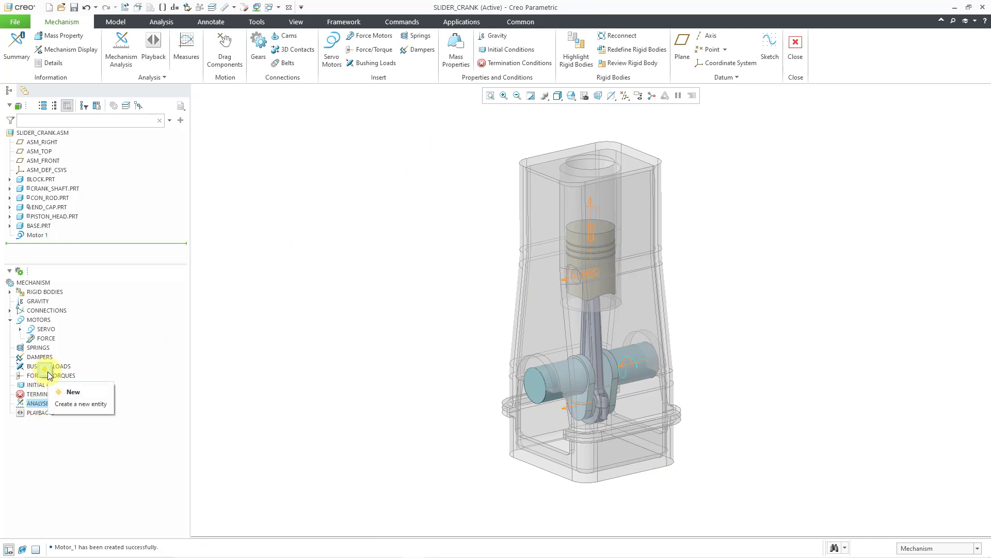
{"action": "left_click", "coordinate": [71, 392]}
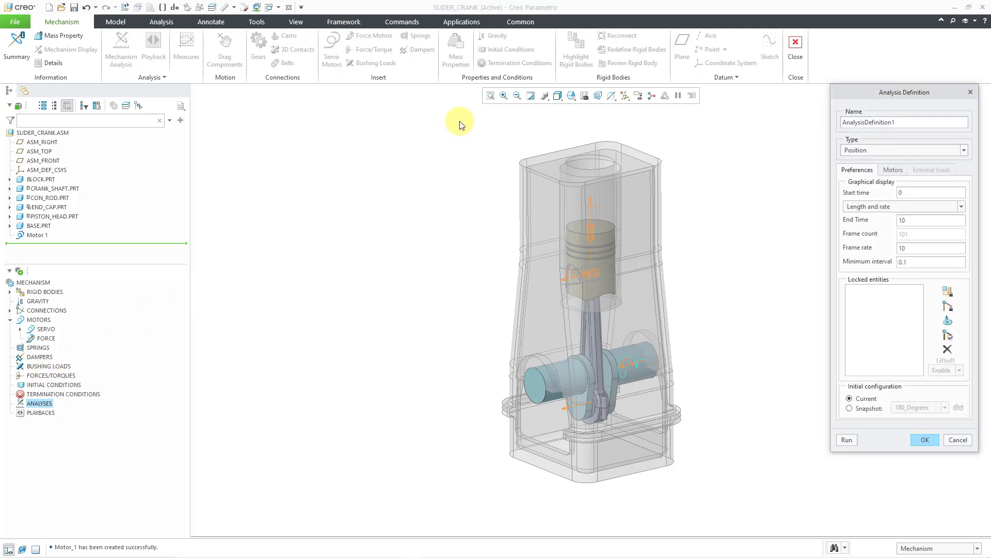
{"action": "left_click", "coordinate": [919, 151]}
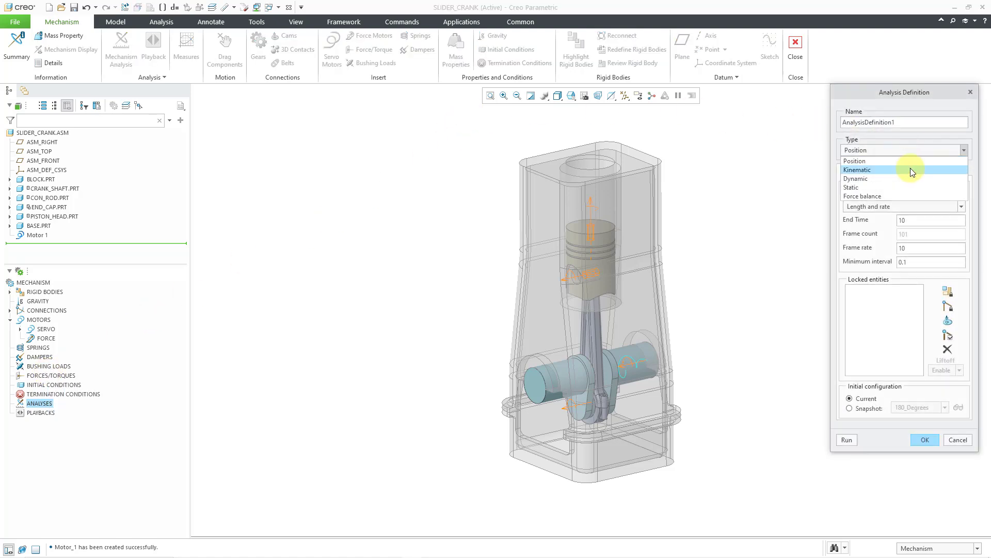
{"action": "left_click", "coordinate": [908, 166]}
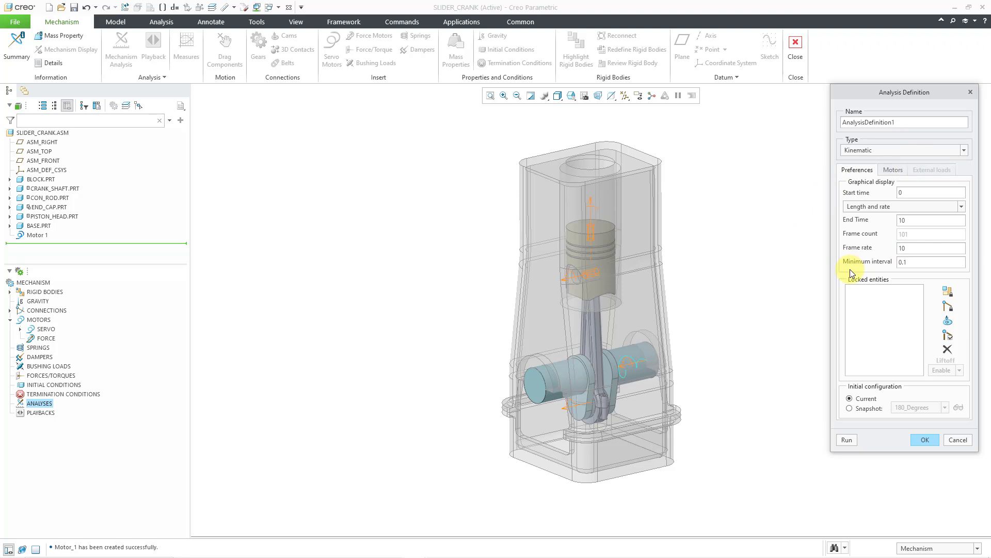
{"action": "double_click", "coordinate": [917, 248]}
{"action": "type", "text": "50"}
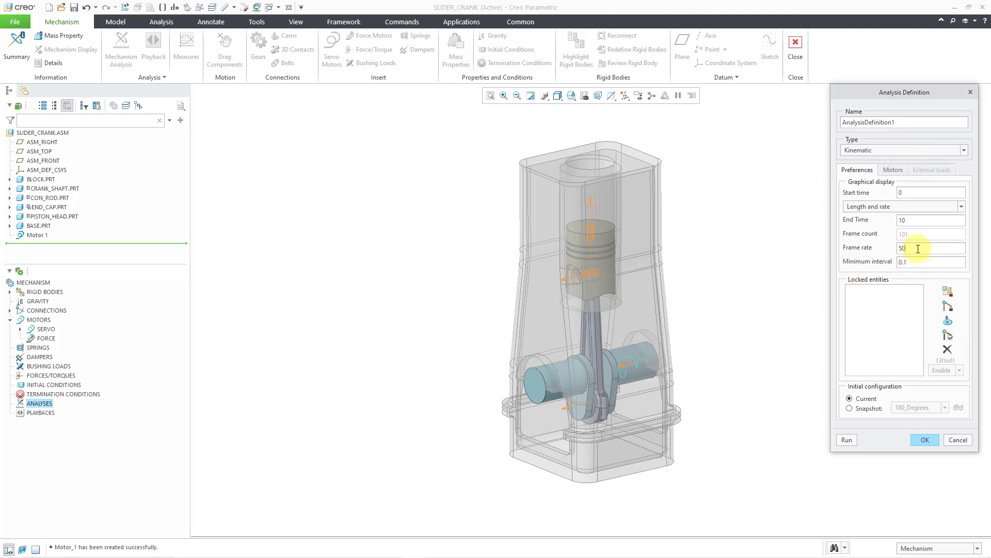
{"action": "left_click", "coordinate": [861, 409]}
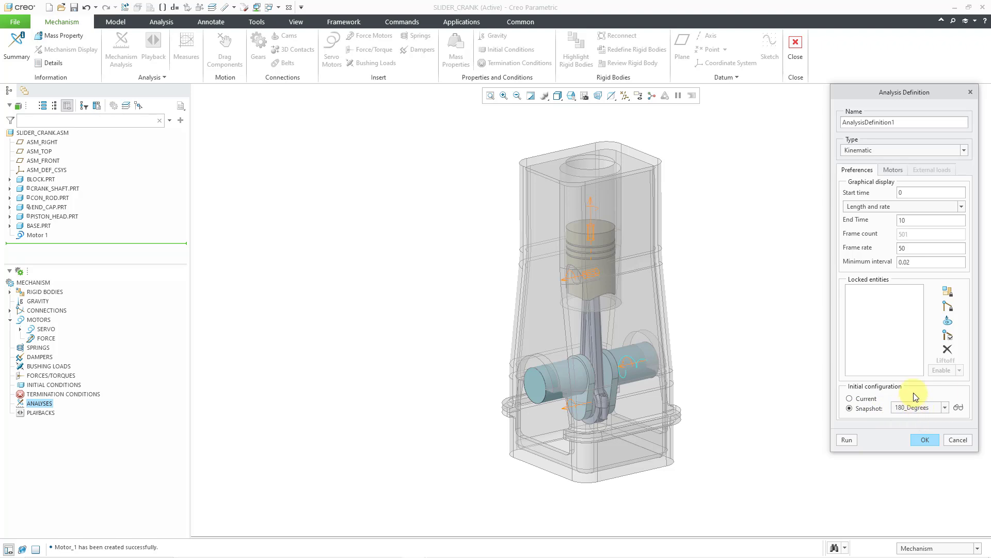
- Confirm Motor 1 drives the analysis, run it, accept it, and exit Mechanism
{"action": "left_click", "coordinate": [887, 169]}
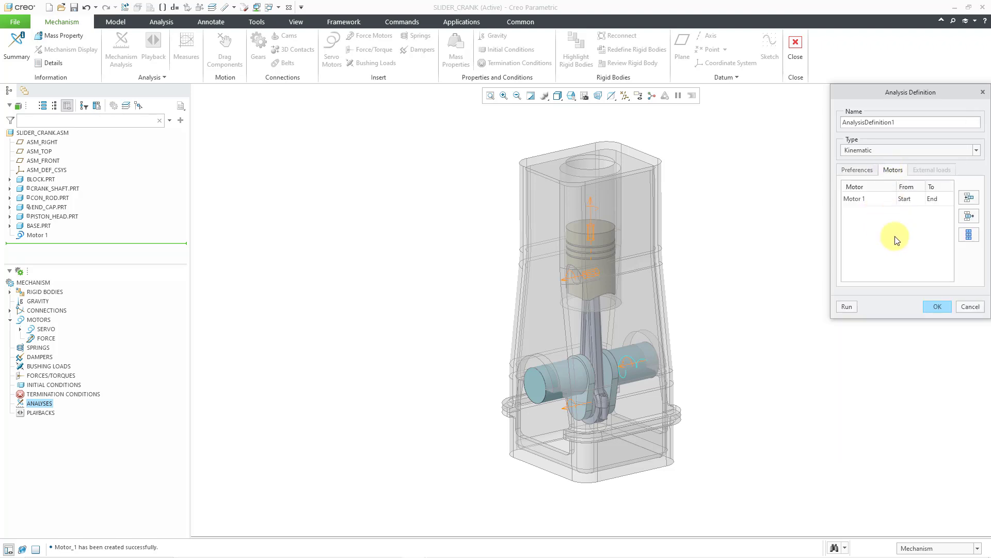
{"action": "left_click", "coordinate": [847, 306]}
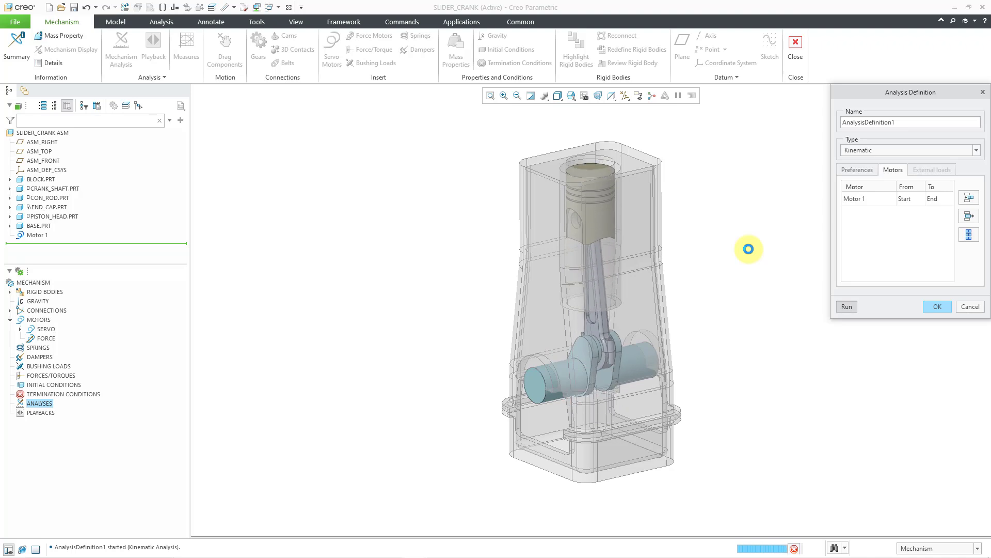
{"action": "left_click", "coordinate": [941, 308]}
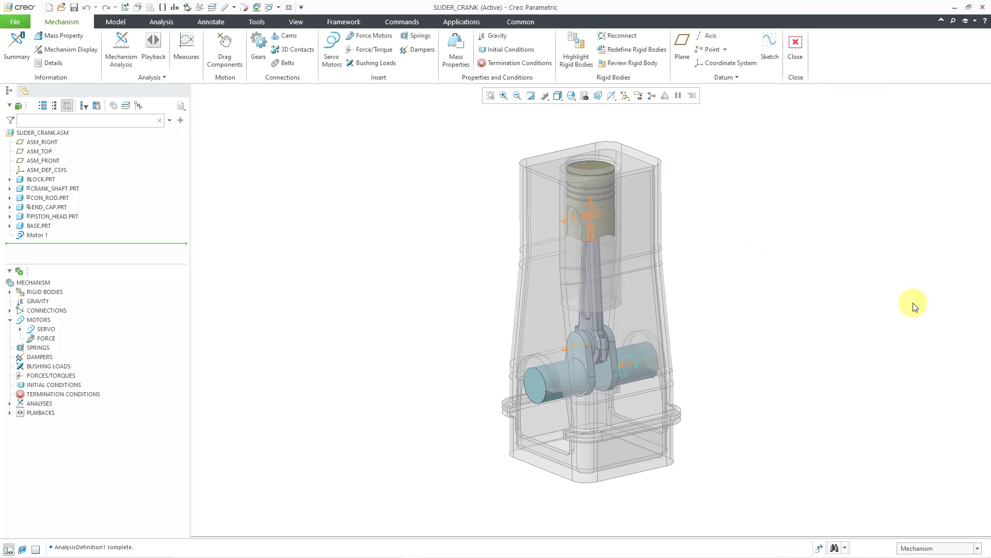
{"action": "left_click", "coordinate": [797, 51]}
- Close the slider_crank assembly without saving playbacks and erase its undisplayed models from session
{"action": "left_click", "coordinate": [524, 339]}
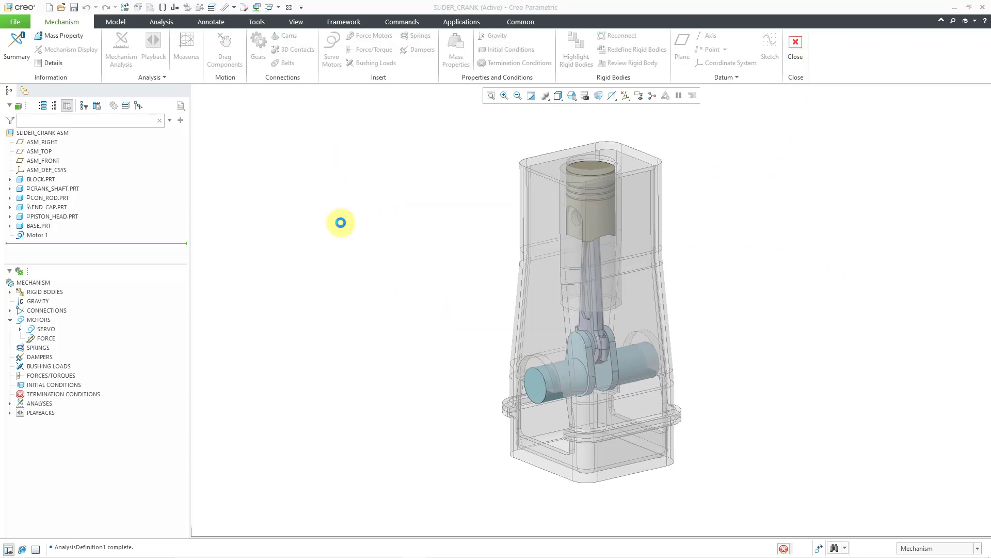
{"action": "left_click", "coordinate": [288, 7]}
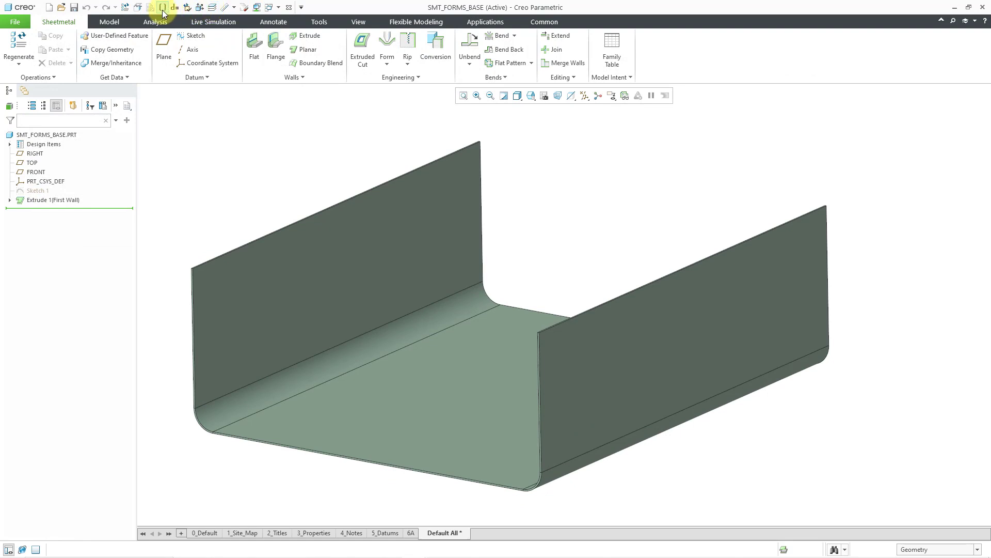
{"action": "left_click", "coordinate": [243, 7]}
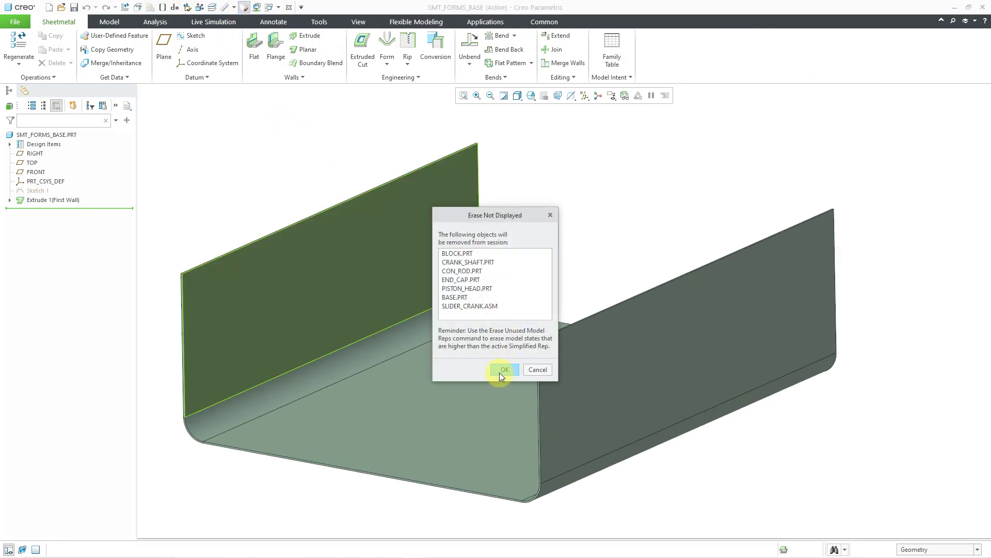
{"action": "left_click", "coordinate": [500, 373]}
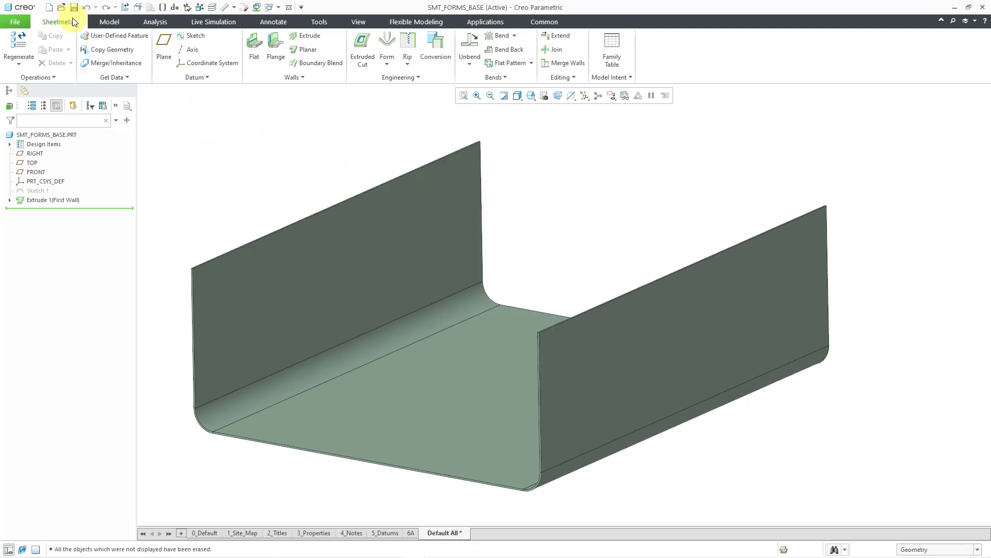
- Open cam_follower.asm from the tutorial3 folder
{"action": "left_click", "coordinate": [62, 7]}
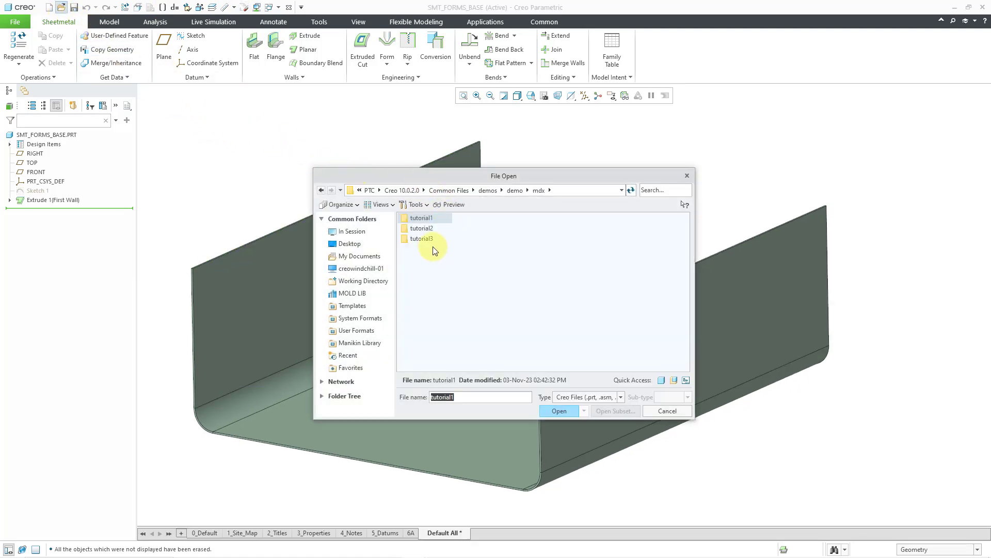
{"action": "double_click", "coordinate": [426, 239]}
{"action": "left_click", "coordinate": [427, 240]}
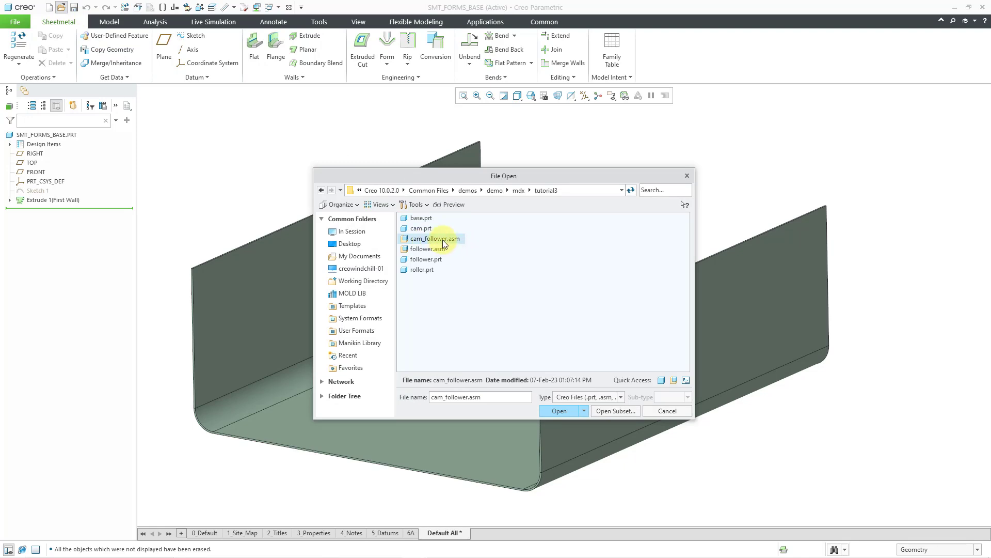
{"action": "double_click", "coordinate": [442, 240]}
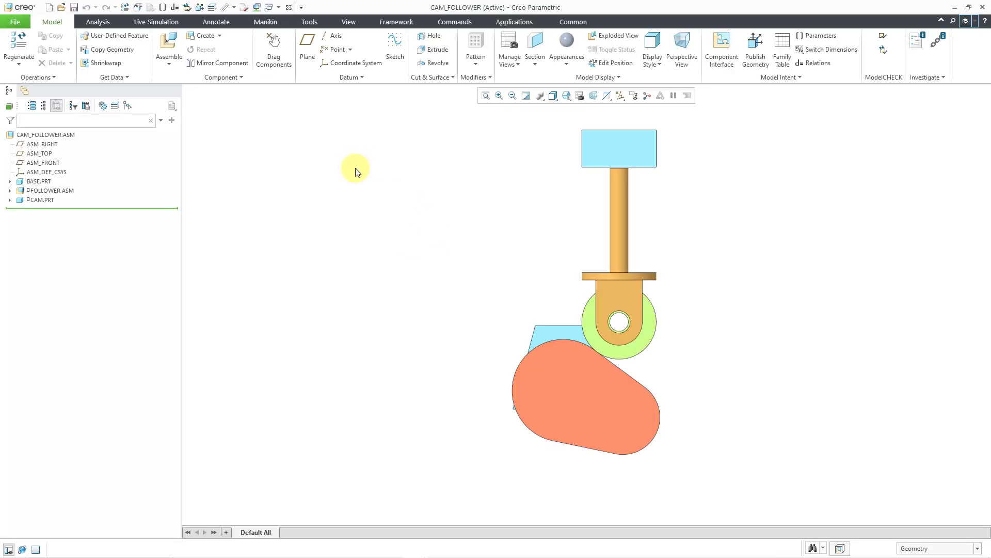
- Orbit the cam follower to an angled view and enter the Mechanism application
{"action": "middle_click_drag", "start_coordinate": [548, 247], "coordinate": [521, 256]}
{"action": "left_click", "coordinate": [509, 22]}
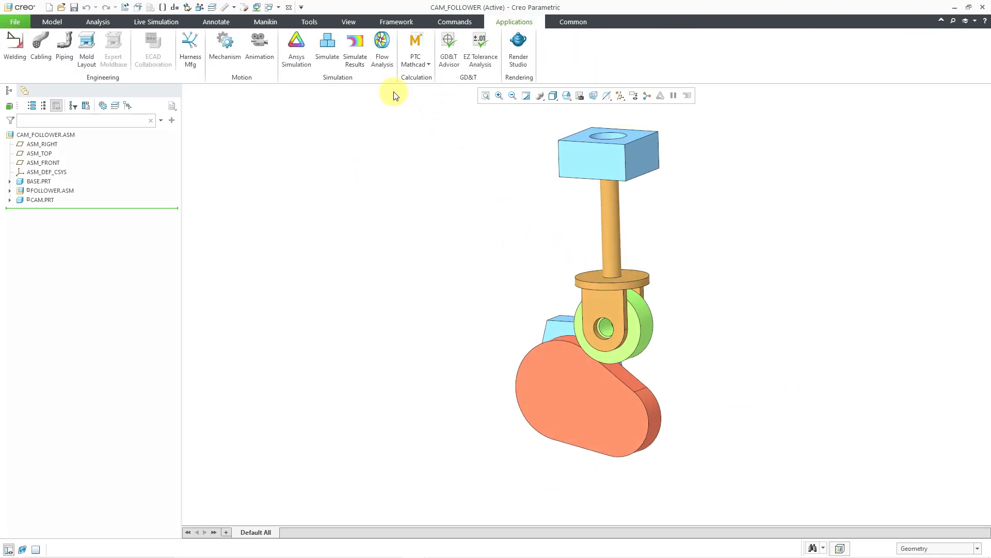
{"action": "left_click", "coordinate": [226, 49]}
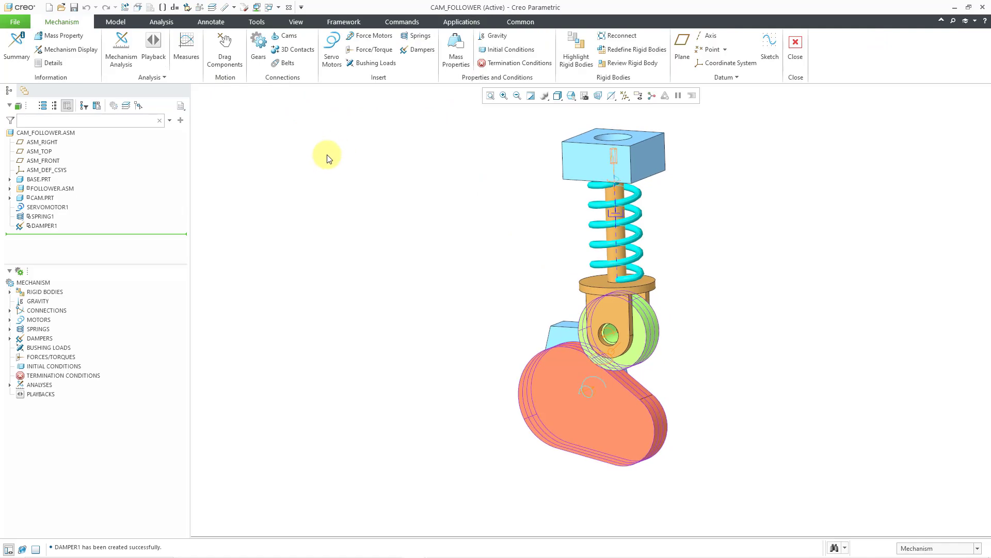
- Run the Dynamic Oscillation analysis, then close the model without saving playbacks
{"action": "left_click", "coordinate": [10, 385]}
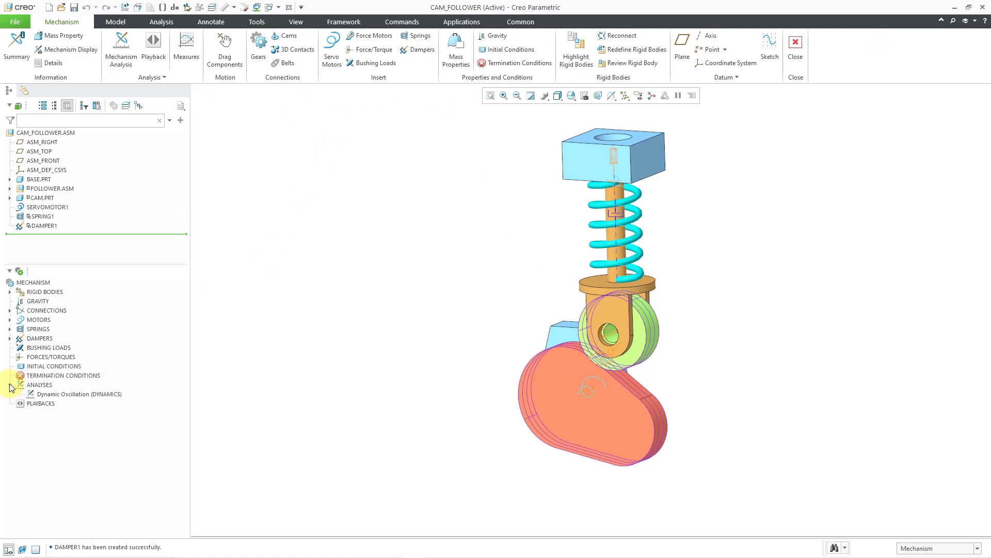
{"action": "left_click", "coordinate": [72, 395]}
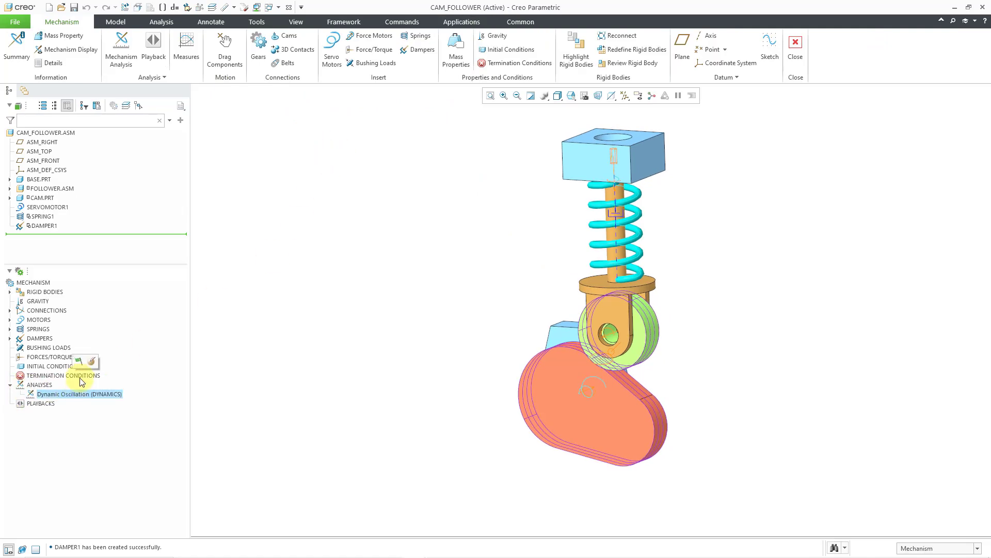
{"action": "left_click", "coordinate": [78, 361]}
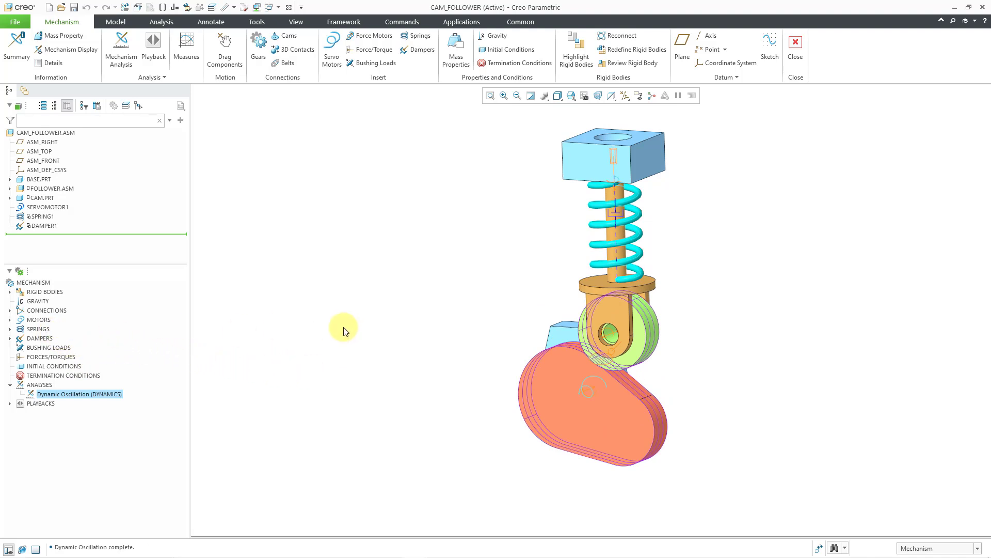
{"action": "left_click", "coordinate": [288, 10]}
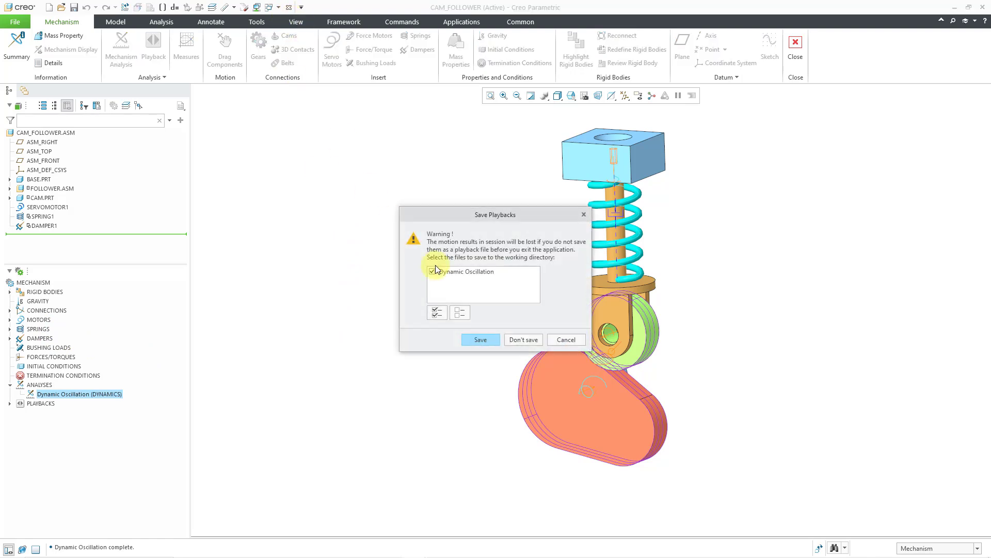
{"action": "left_click", "coordinate": [523, 339]}
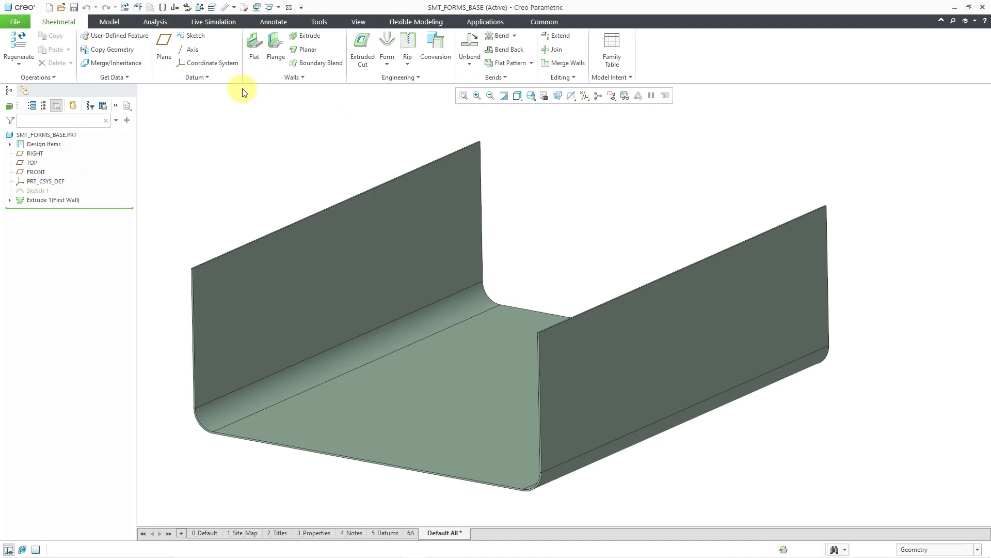
- Set the working directory to Common Files\help\sample_models via Manage Session
{"action": "left_click", "coordinate": [17, 22]}
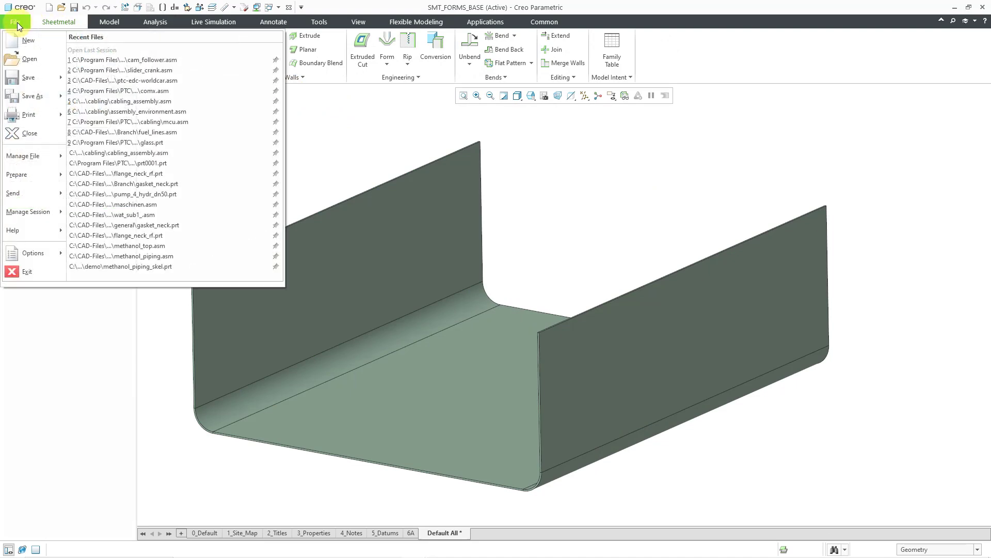
{"action": "mouse_move", "coordinate": [48, 202]}
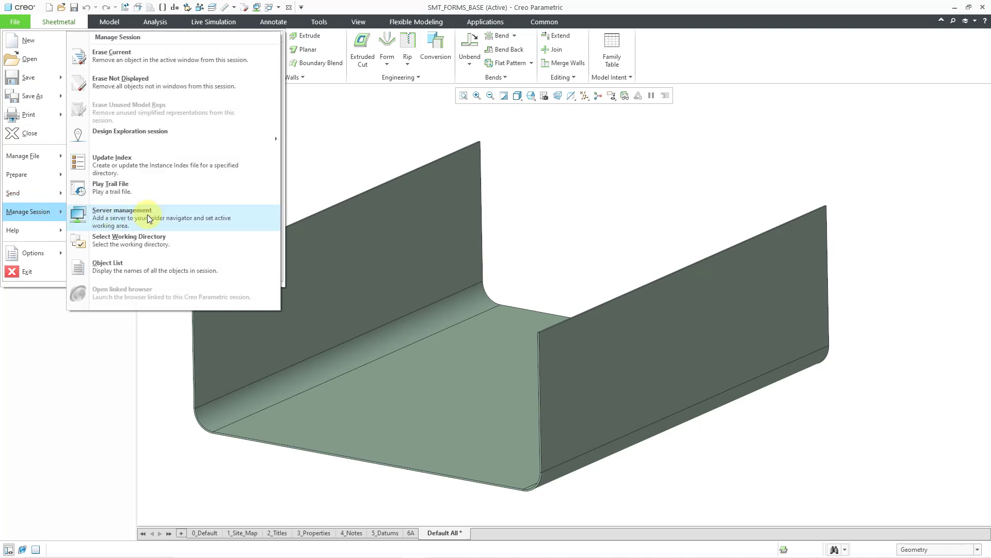
{"action": "left_click", "coordinate": [158, 240]}
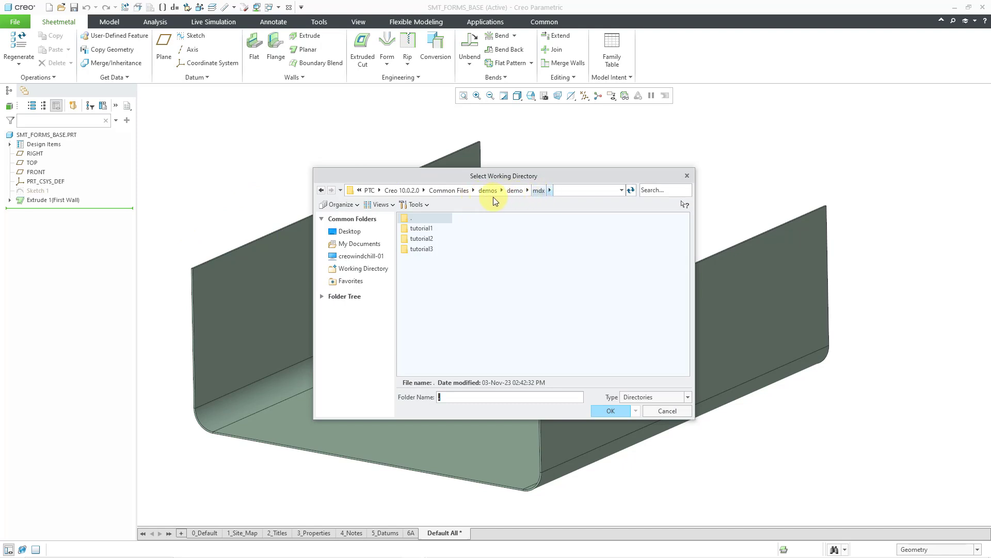
{"action": "left_click", "coordinate": [453, 190]}
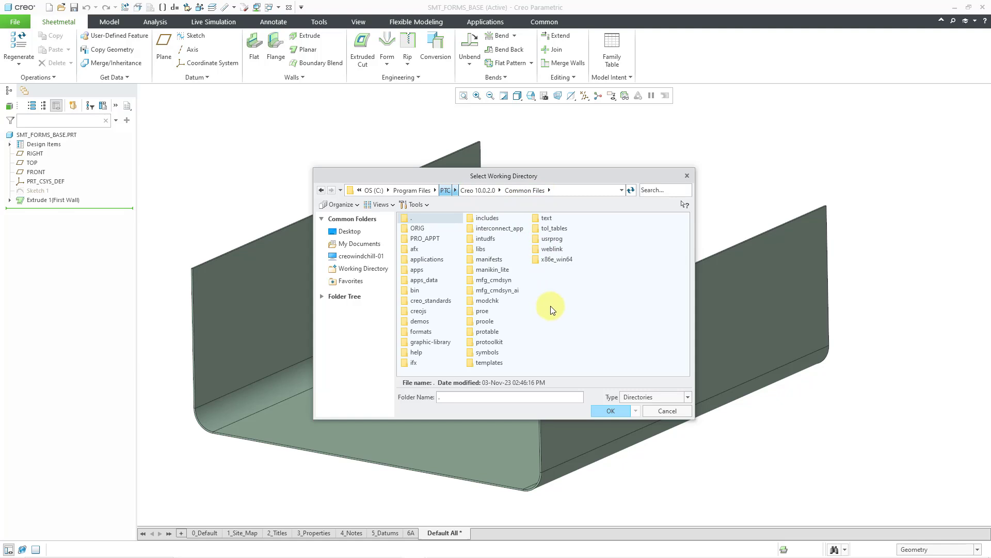
{"action": "double_click", "coordinate": [416, 352]}
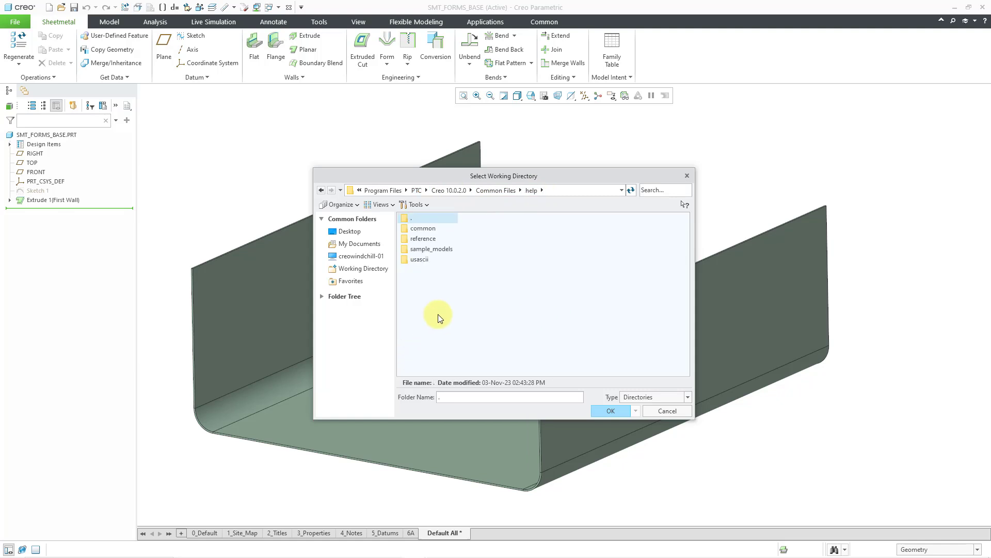
{"action": "double_click", "coordinate": [438, 249]}
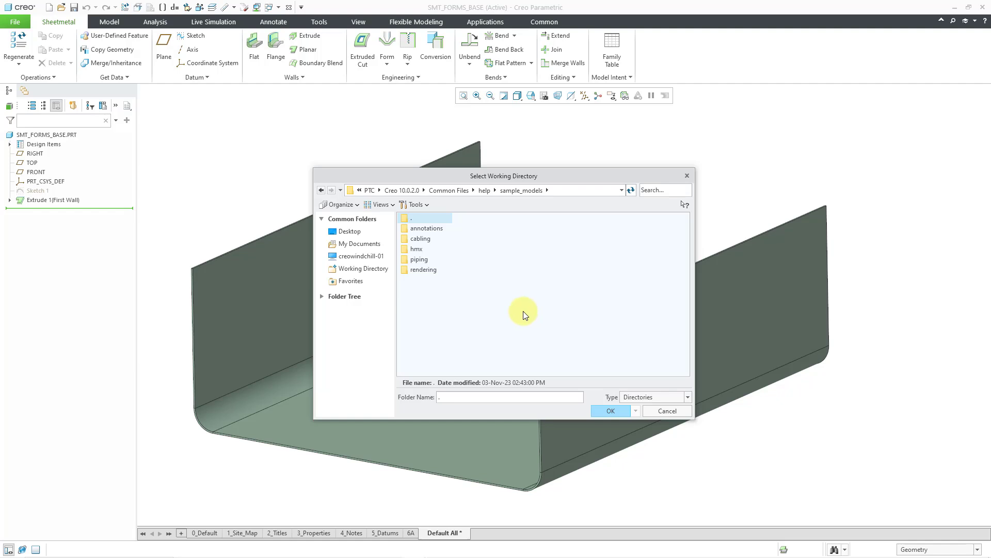
{"action": "left_click", "coordinate": [620, 411]}
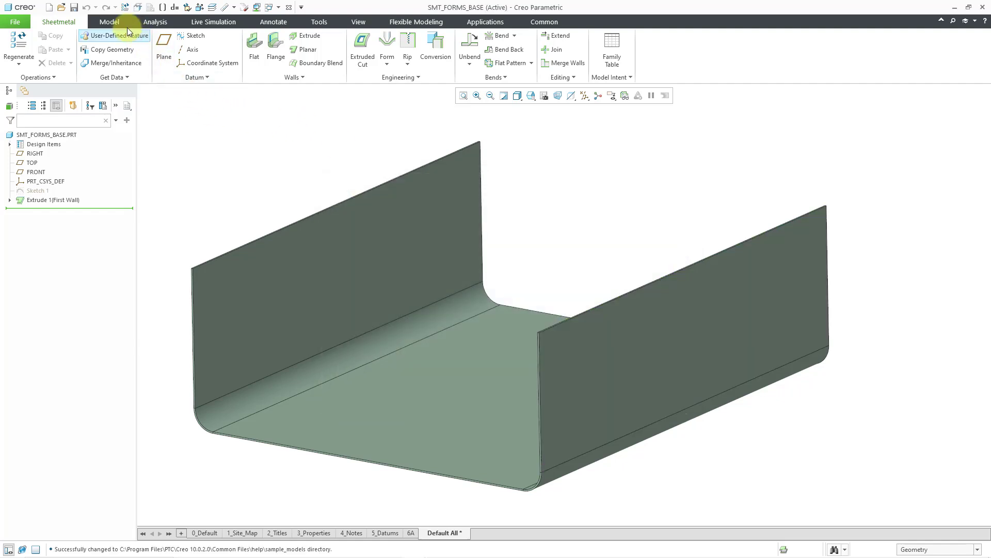
{"action": "left_click", "coordinate": [61, 8]}
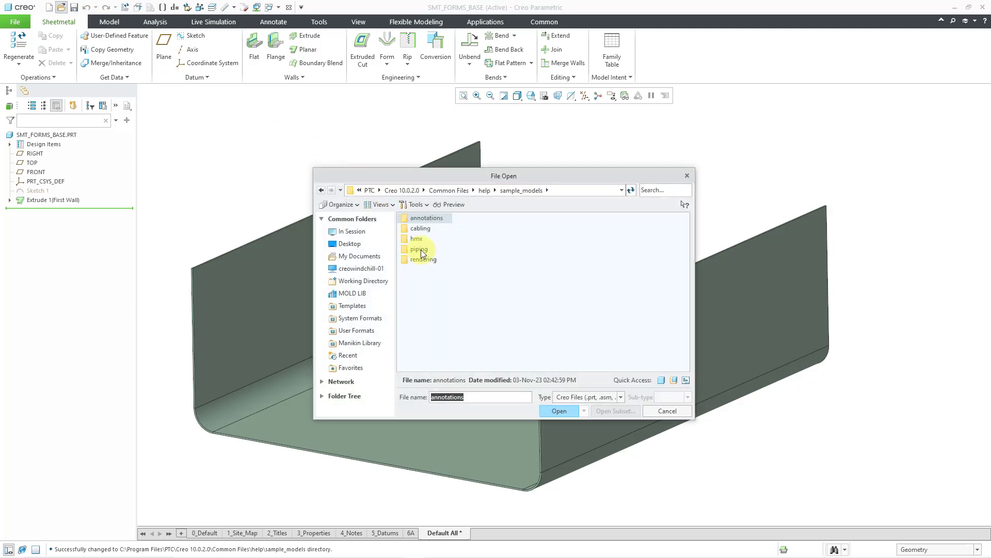
{"action": "double_click", "coordinate": [420, 261]}
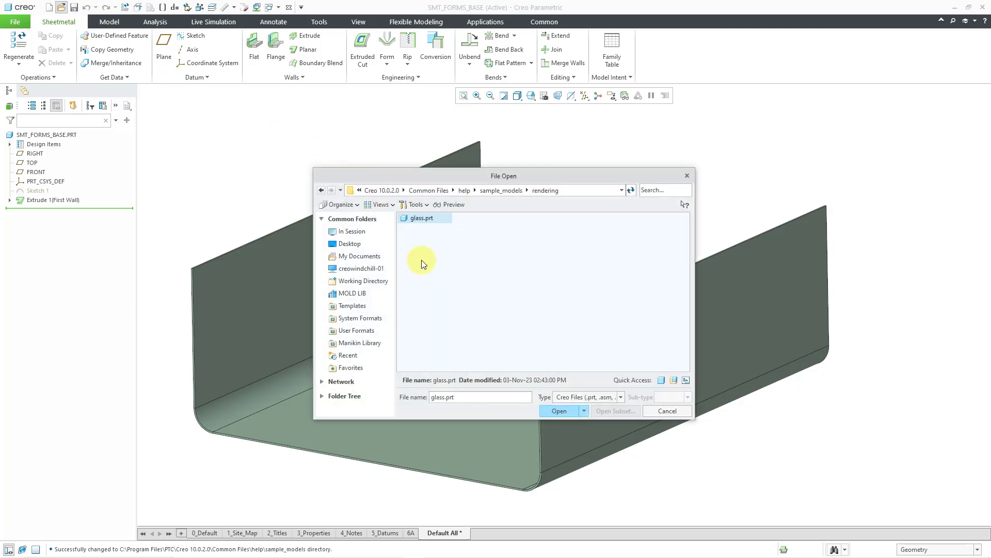
{"action": "double_click", "coordinate": [426, 219]}
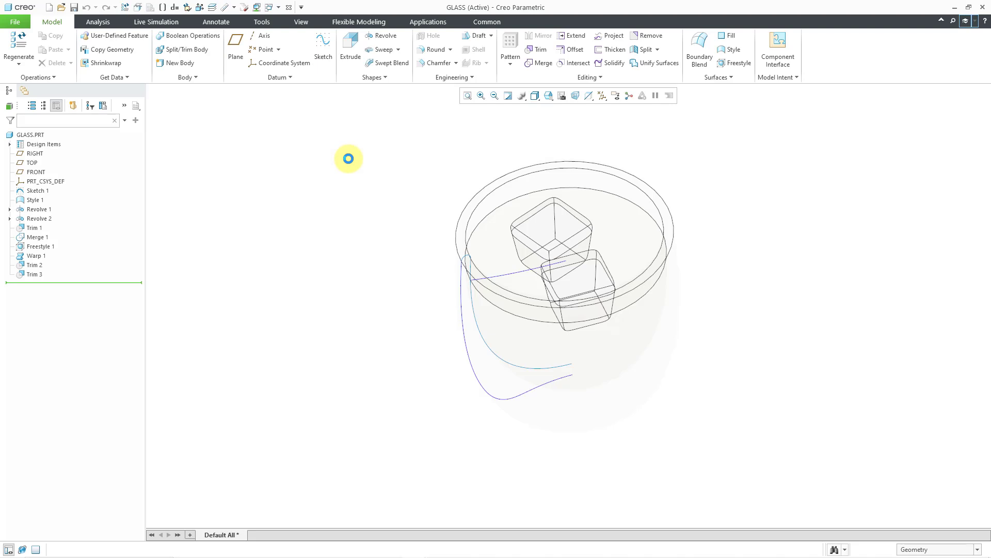
{"action": "left_click", "coordinate": [441, 23]}
{"action": "left_click", "coordinate": [381, 49]}
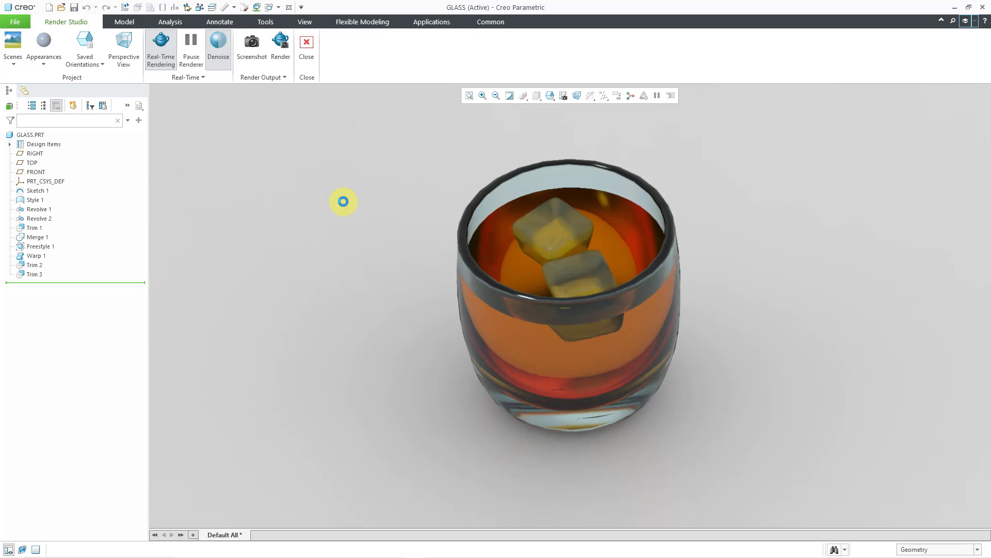
{"action": "left_click", "coordinate": [307, 47]}
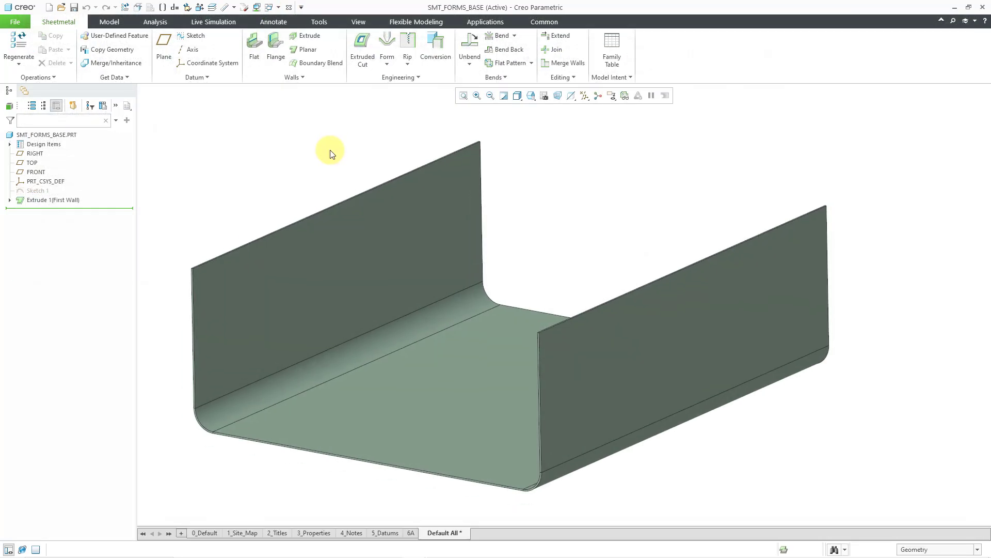
- Open assembly_environment.asm from the sample_models cabling folder, listing assemblies only
{"action": "left_click", "coordinate": [61, 7]}
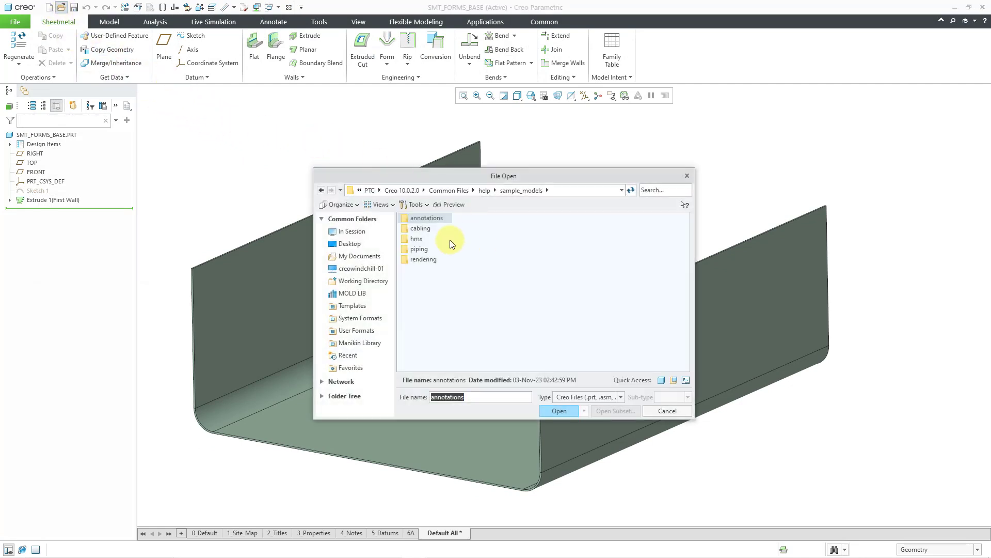
{"action": "double_click", "coordinate": [426, 228]}
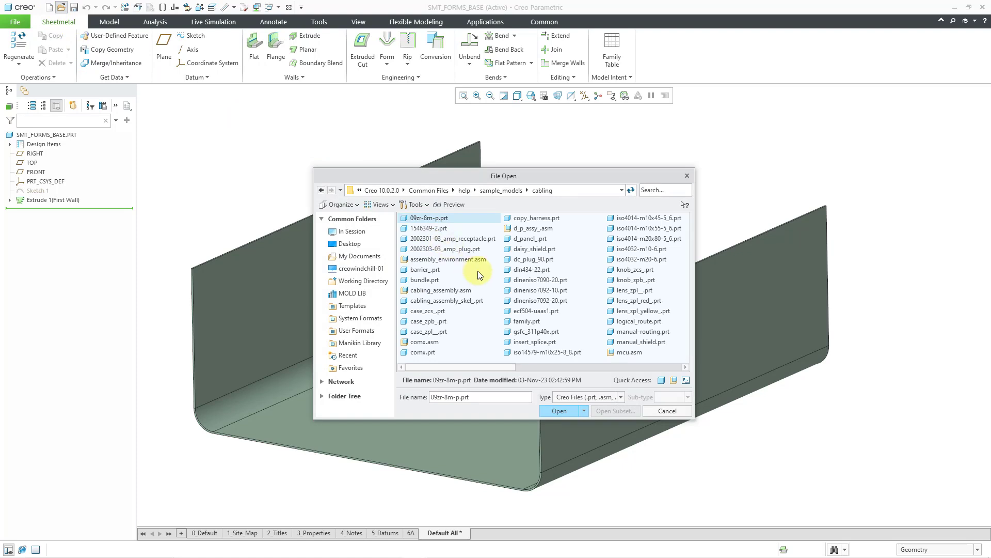
{"action": "left_click", "coordinate": [674, 381]}
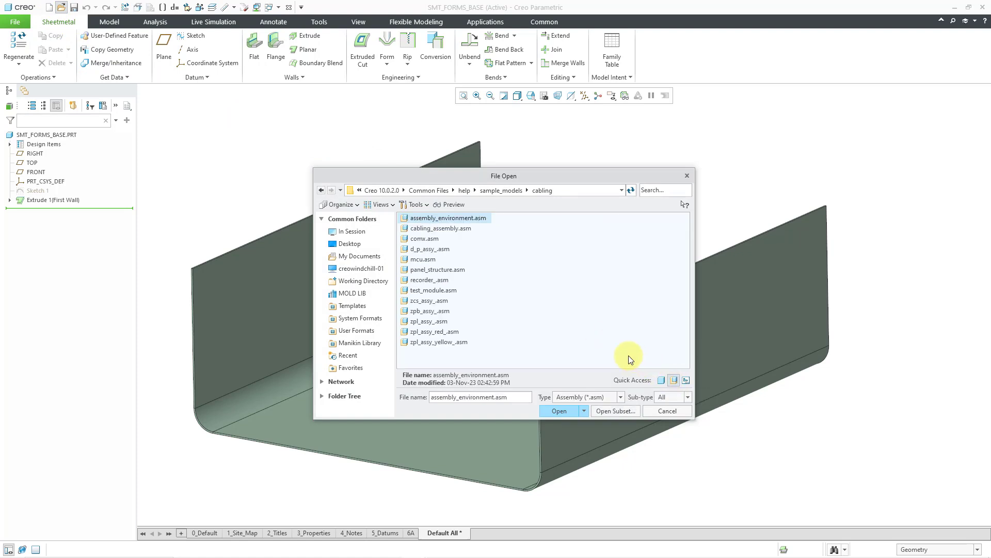
{"action": "double_click", "coordinate": [453, 218]}
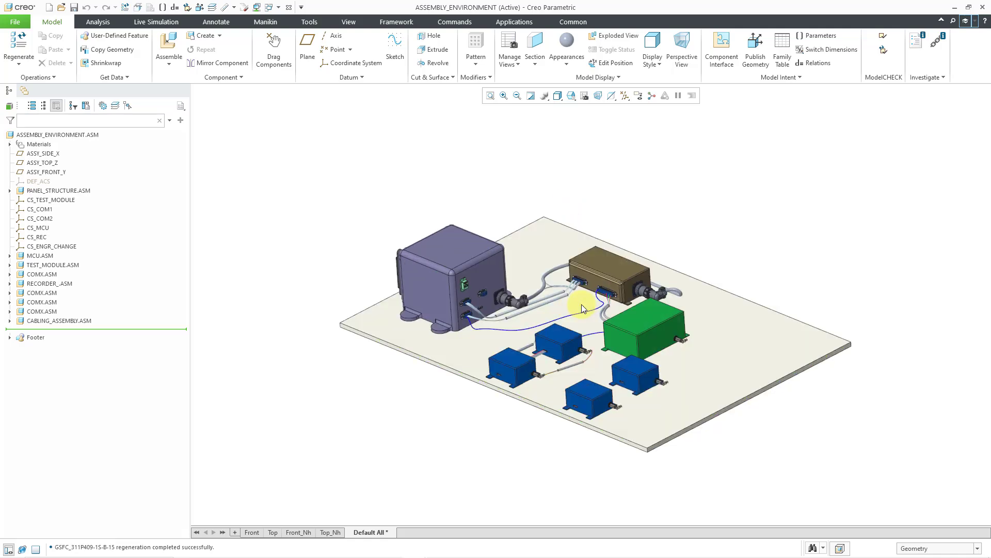
{"action": "scroll", "coordinate": [578, 304], "scroll_direction": "up", "scroll_amount": 3}
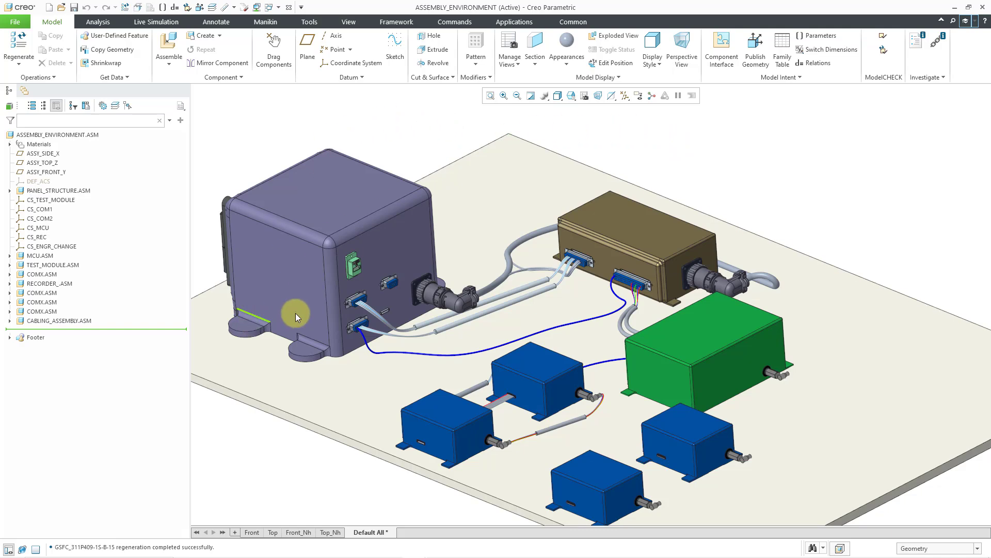
{"action": "scroll", "coordinate": [295, 309], "scroll_direction": "up", "scroll_amount": 6}
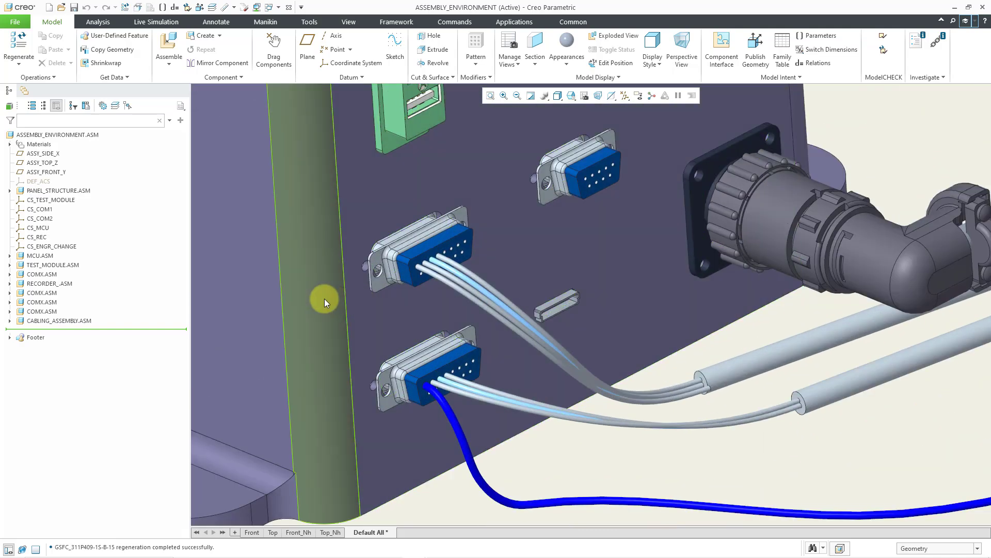
{"action": "scroll", "coordinate": [355, 318], "scroll_direction": "down", "scroll_amount": 2}
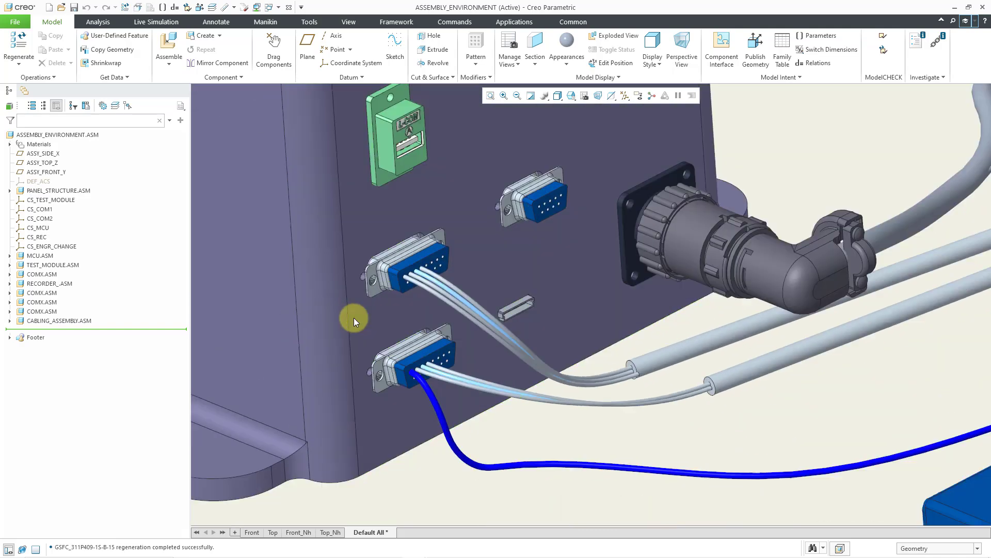
{"action": "scroll", "coordinate": [355, 318], "scroll_direction": "down", "scroll_amount": 4}
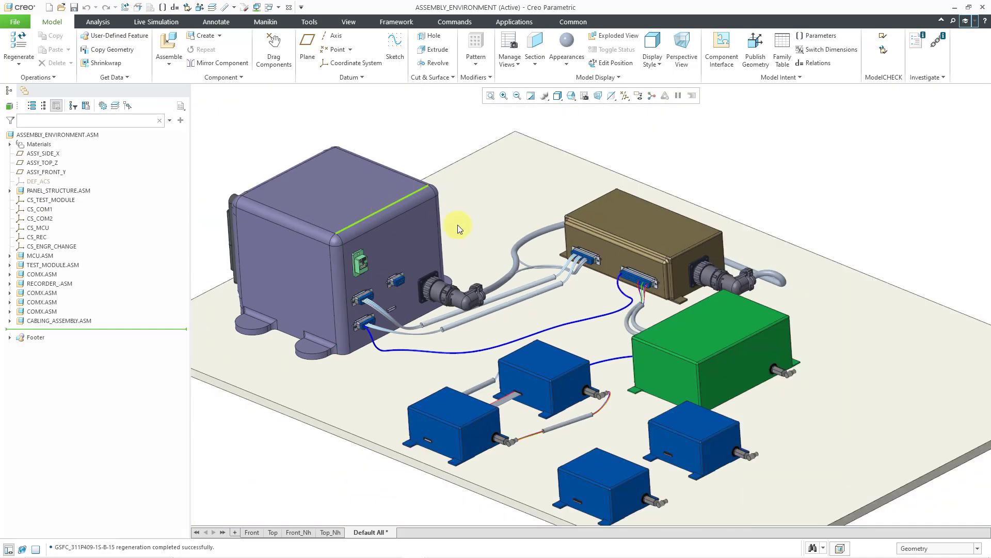
{"action": "mouse_move", "coordinate": [458, 225]}
{"action": "middle_mouse_down"}
{"action": "mouse_move", "coordinate": [460, 215]}
{"action": "mouse_move", "coordinate": [491, 230]}
{"action": "mouse_move", "coordinate": [547, 215]}
{"action": "mouse_move", "coordinate": [597, 225]}
{"action": "mouse_move", "coordinate": [607, 301]}
{"action": "middle_mouse_up"}
{"action": "mouse_move", "coordinate": [540, 271]}
{"action": "middle_mouse_down"}
{"action": "mouse_move", "coordinate": [502, 194]}
{"action": "mouse_move", "coordinate": [509, 228]}
{"action": "mouse_move", "coordinate": [513, 212]}
{"action": "mouse_move", "coordinate": [458, 223]}
{"action": "mouse_move", "coordinate": [460, 237]}
{"action": "middle_mouse_up"}
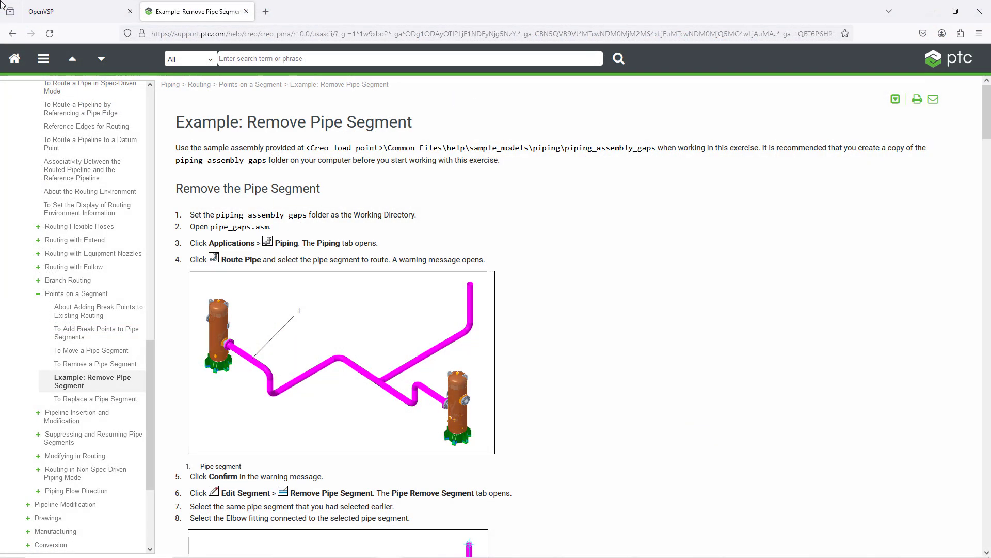